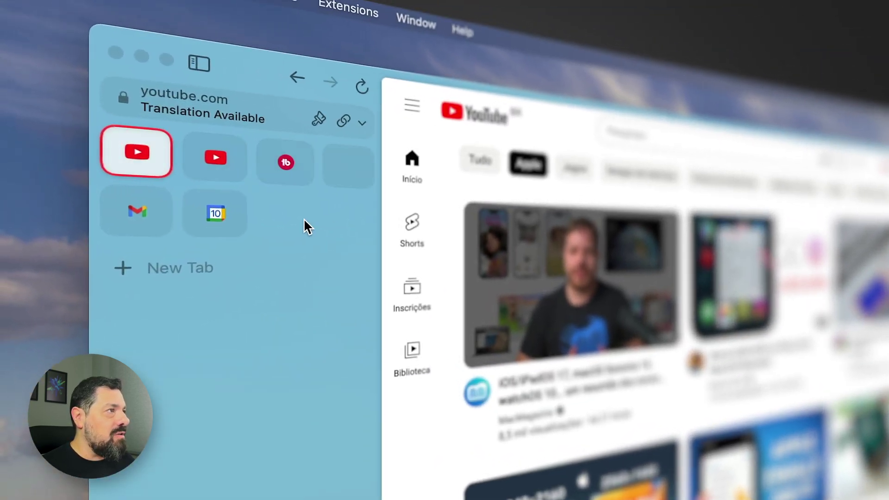
Open macmagazine.com.br in a new tab and pin that tab above the divider in the sidebar.
mouse_move(160, 215)
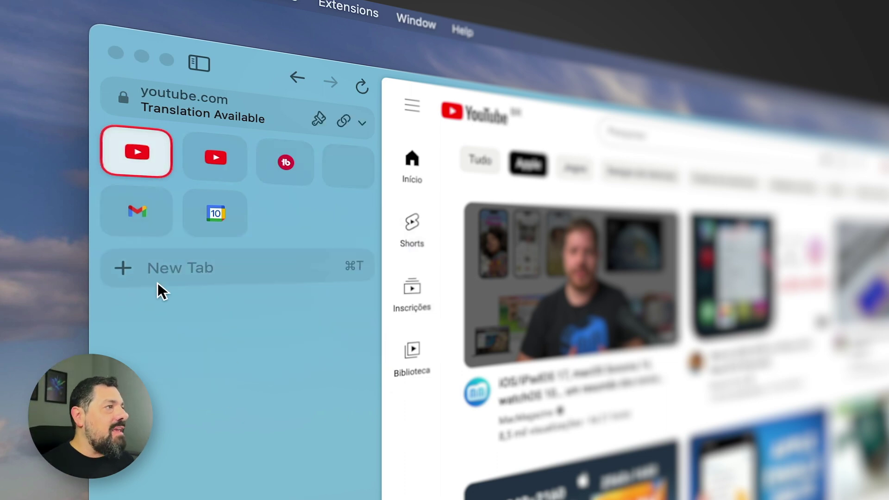
left_click(176, 271)
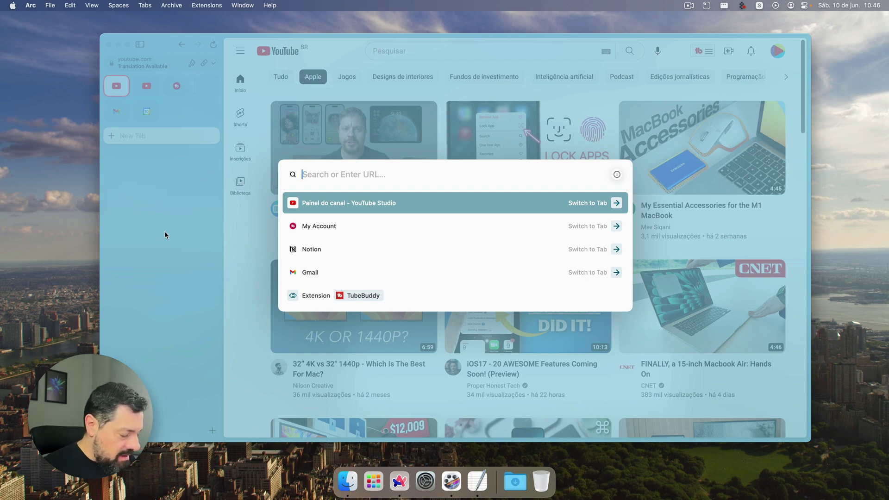
type("macmagazx")
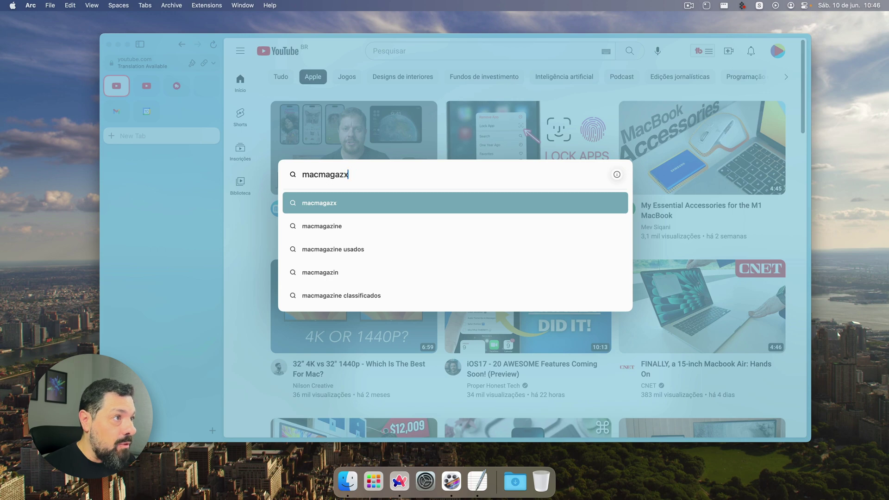
key("BackSpace")
type("ine.com.")
key("Return")
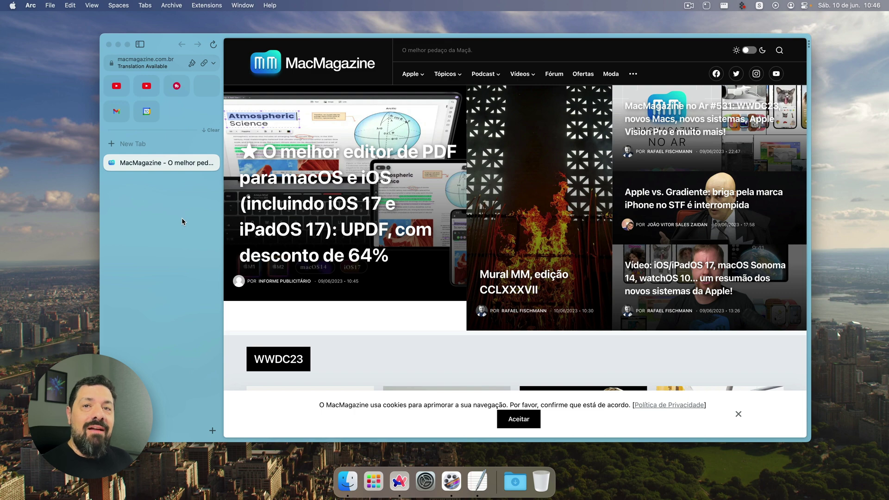
left_click_drag(131, 163, 132, 134)
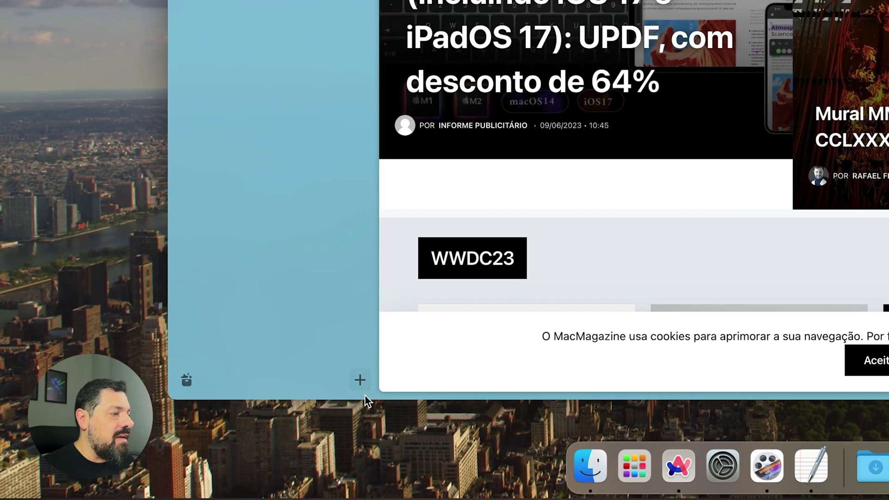
Create a sidebar folder named Favoritos and move the MacMagazine tab into it.
left_click(362, 380)
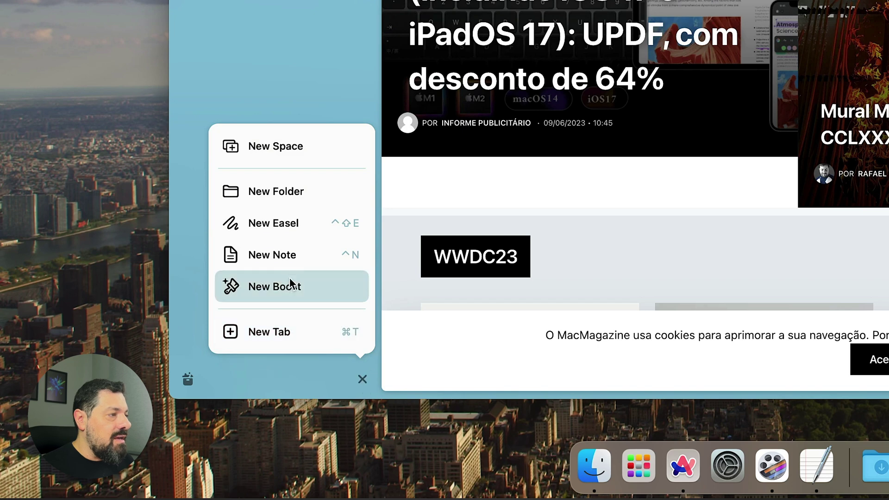
left_click(258, 191)
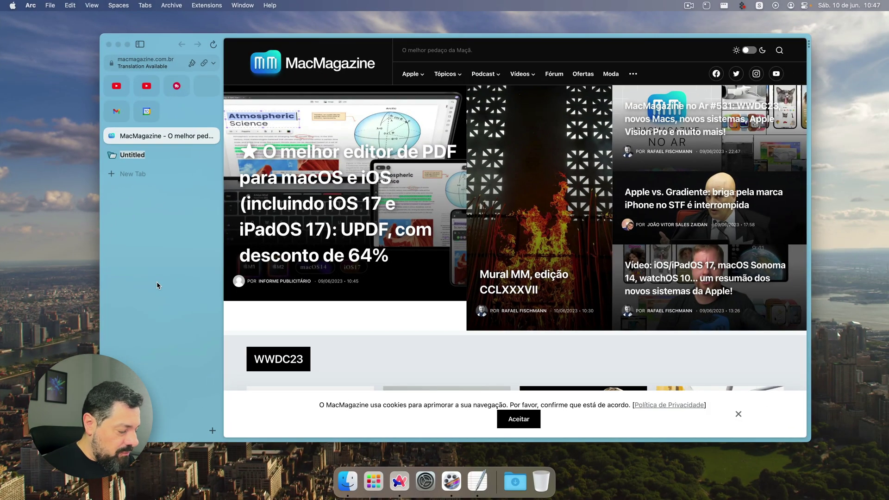
type("Favoritos")
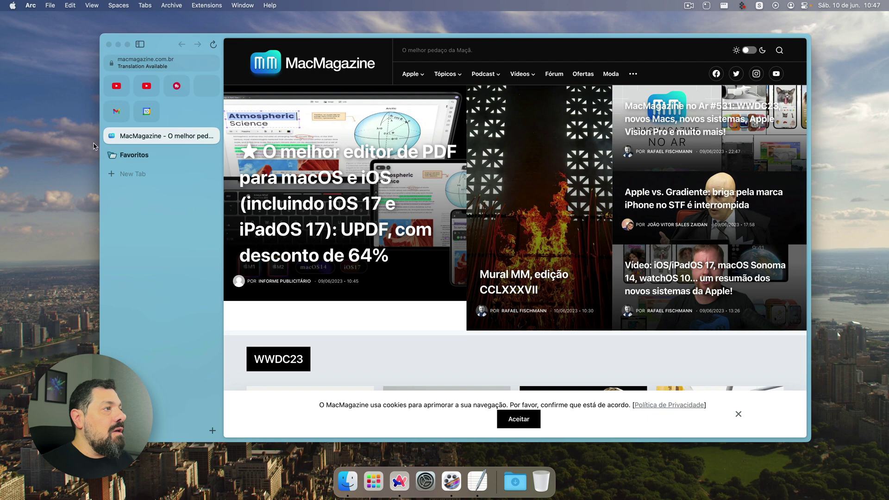
key("Return")
mouse_move(124, 137)
left_mouse_down()
mouse_move(139, 147)
mouse_move(125, 155)
left_mouse_up()
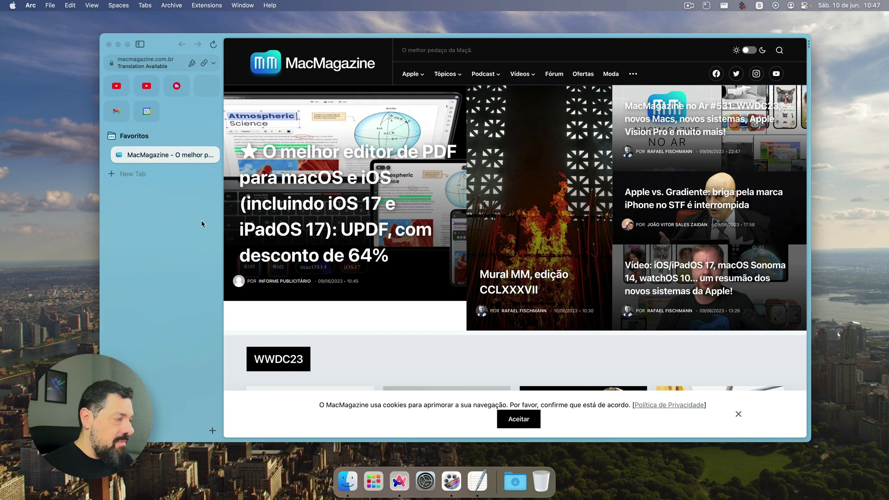
Open apple.com in a new tab and collapse the Favoritos folder.
left_click(132, 175)
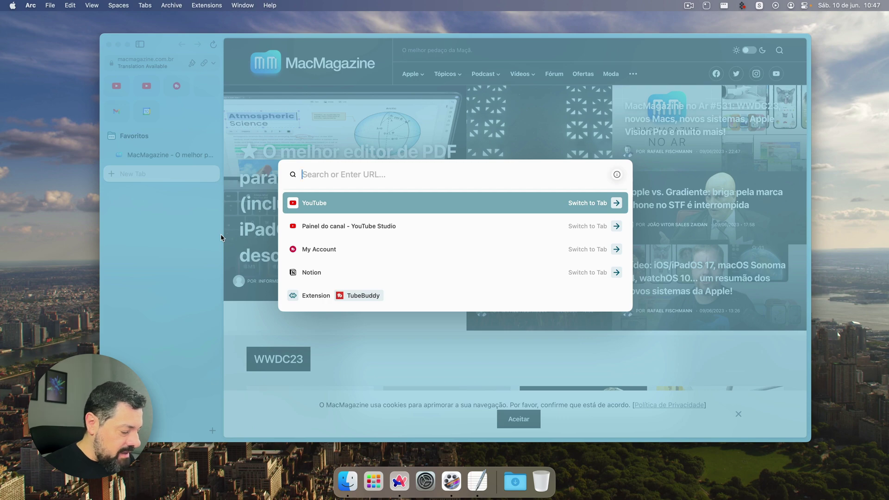
type("apple.com")
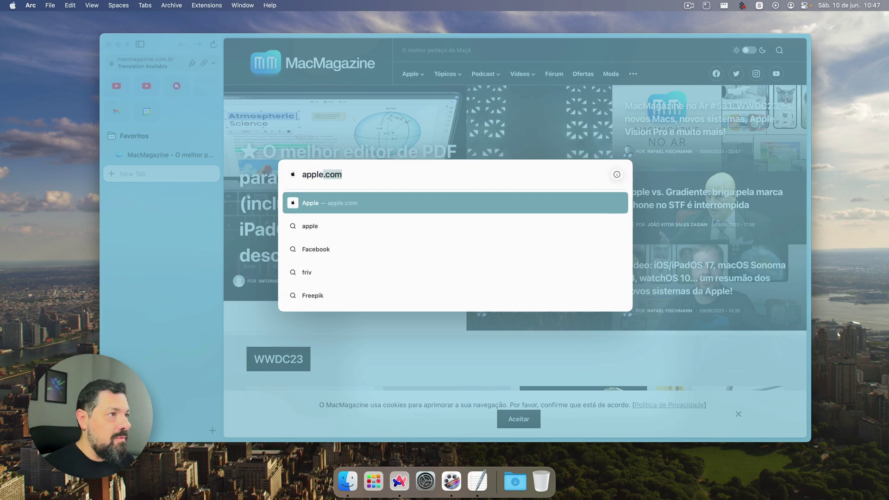
key("Return")
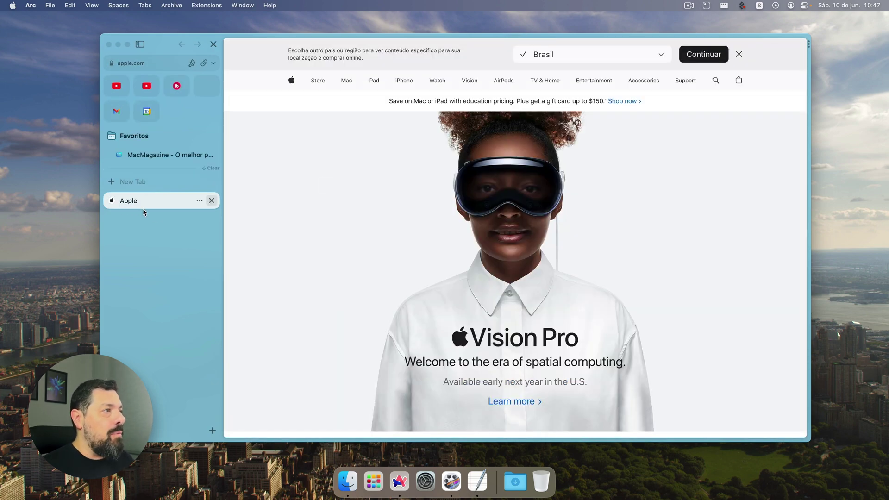
left_click(113, 138)
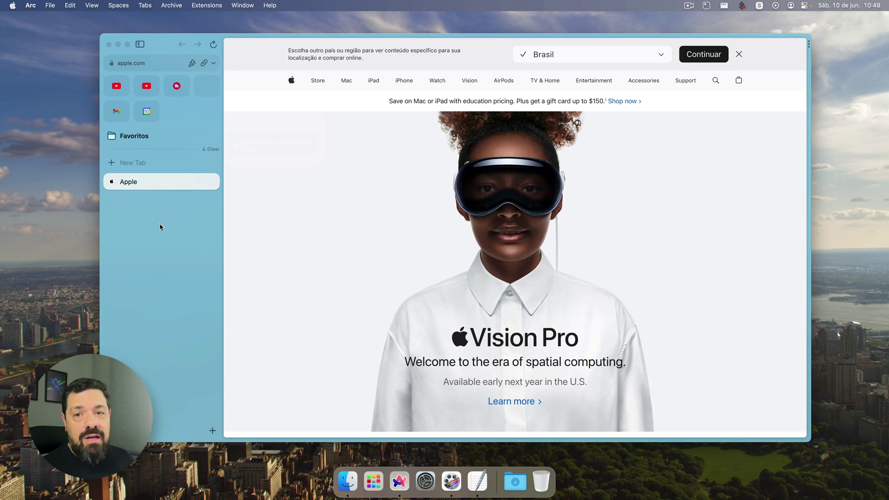
mouse_move(128, 135)
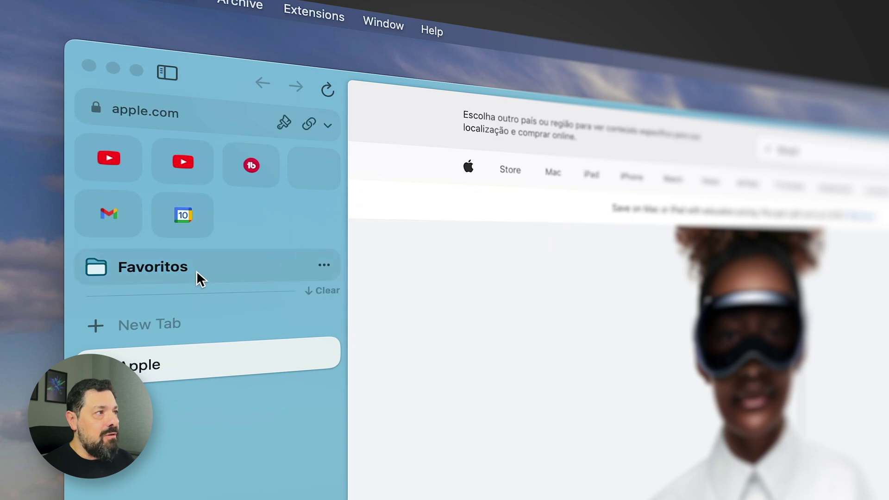
mouse_move(207, 281)
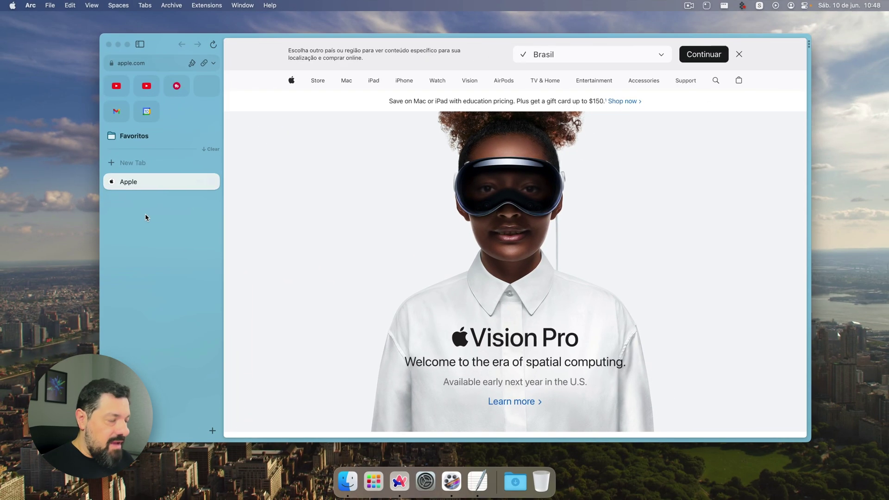
View the available tab archiving periods in the General settings and close the settings without changing the period.
key("super+comma")
left_click(415, 132)
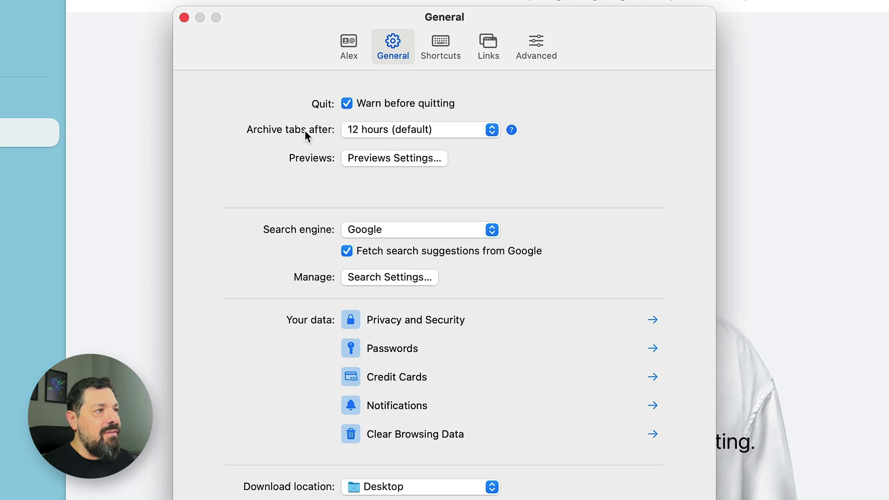
left_click(460, 130)
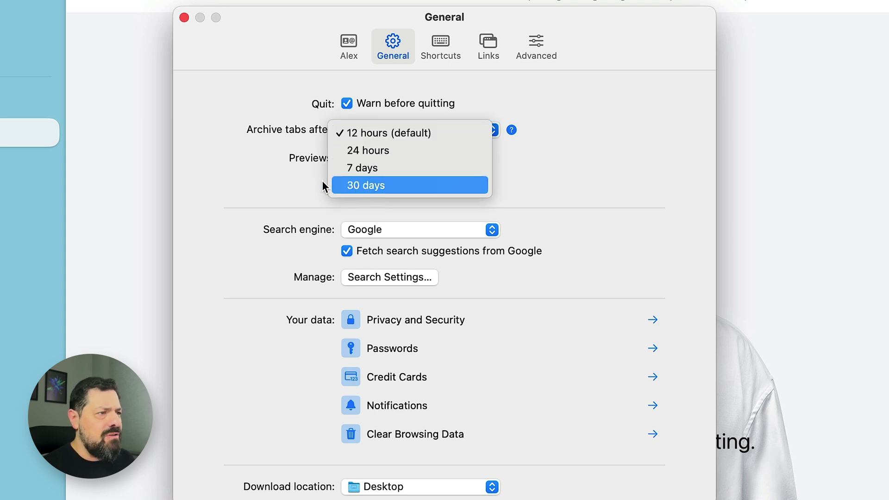
left_click(232, 180)
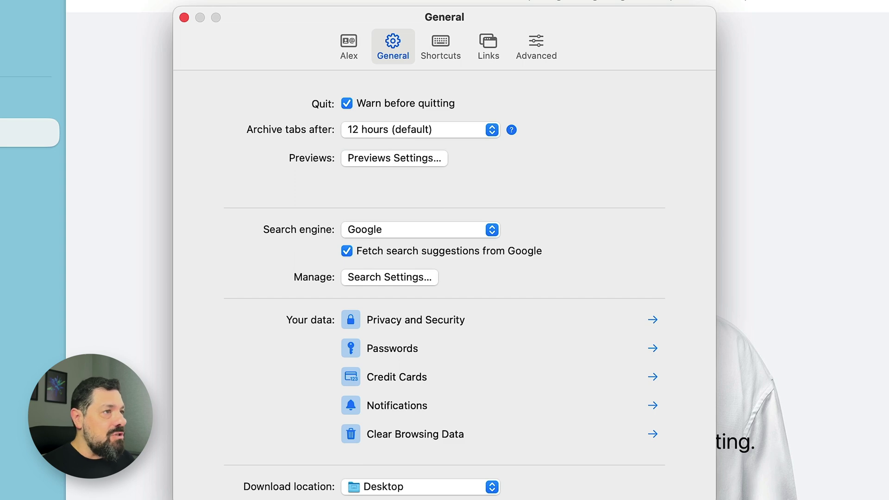
left_click(184, 18)
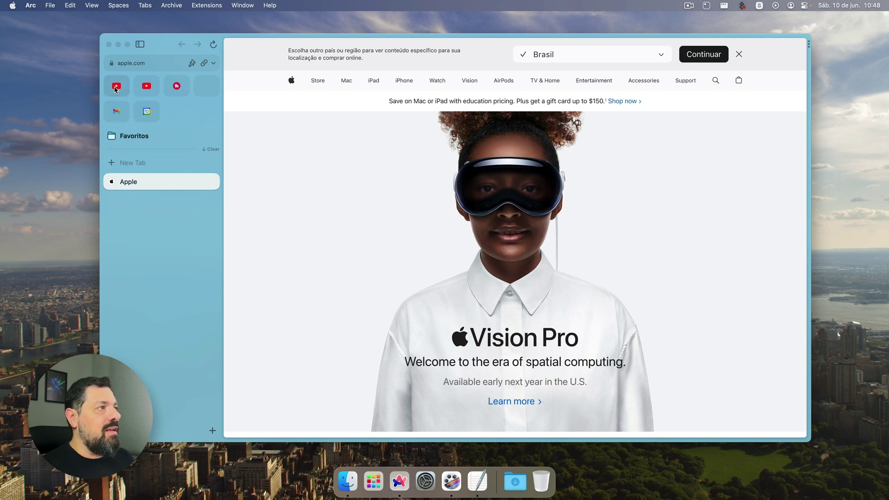
Move the Apple tab into the favorites grid beside the calendar and back to the unpinned tabs.
mouse_move(152, 111)
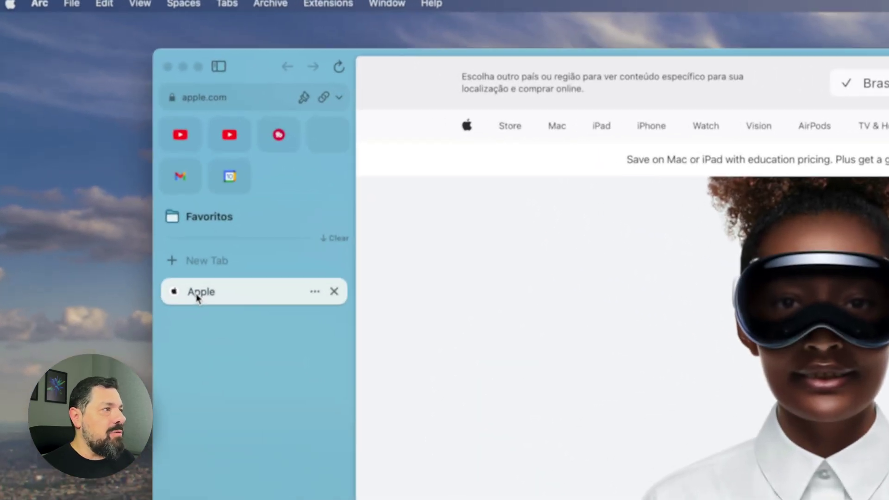
left_click_drag(123, 183, 170, 124)
left_click_drag(281, 211, 276, 185)
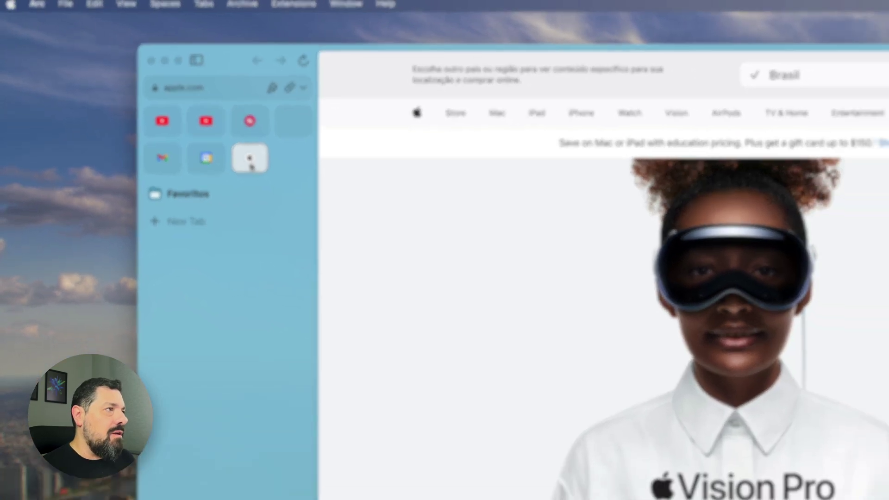
left_click_drag(290, 186, 232, 332)
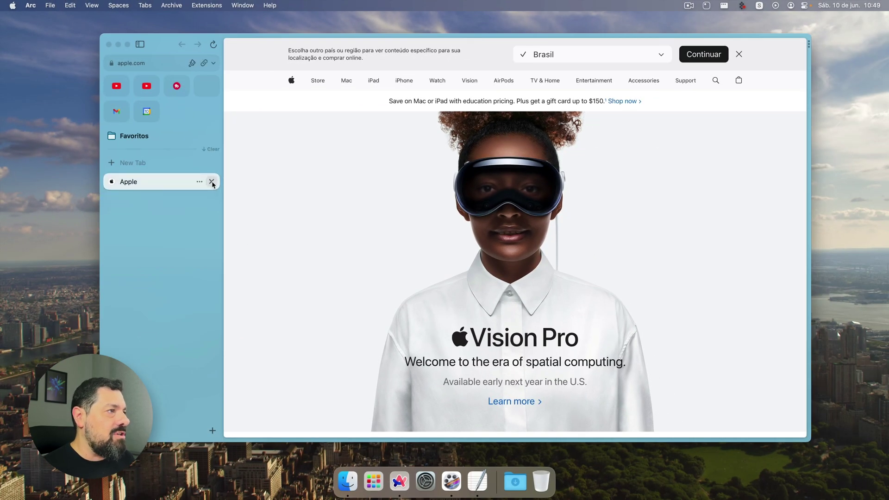
Close the Apple tab and switch to the first YouTube favorite.
left_click(211, 185)
left_click(117, 87)
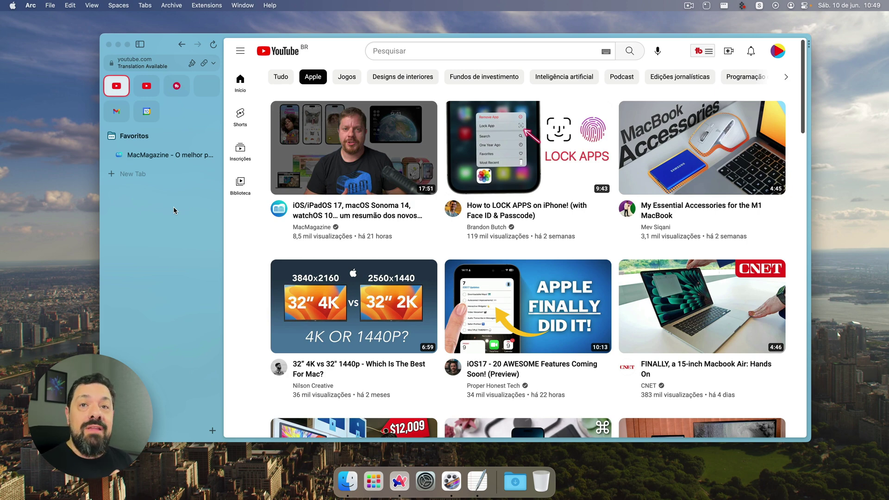
View the Chrome Web Store and the installed extensions page, closing both tabs after viewing.
left_click(207, 6)
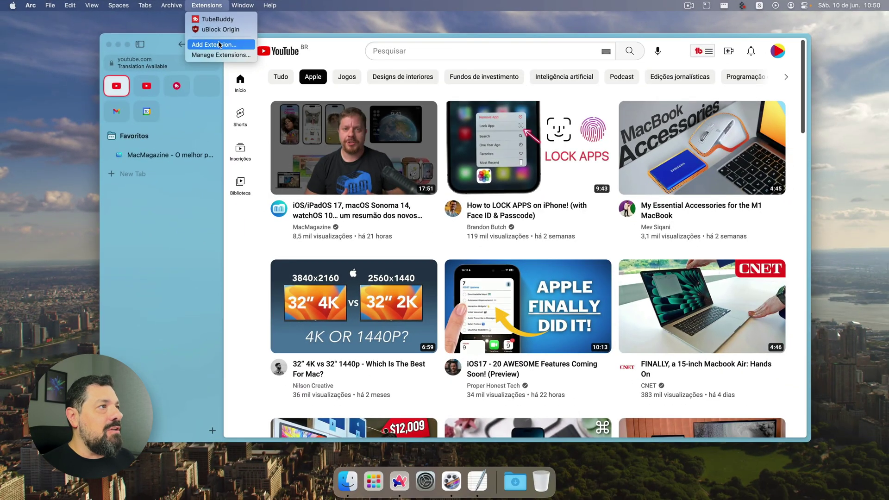
left_click(219, 44)
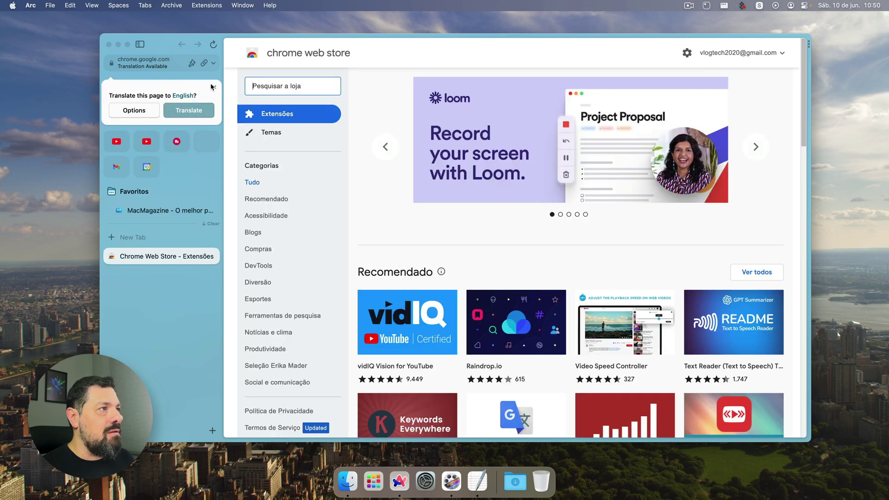
left_click(207, 5)
left_click(202, 58)
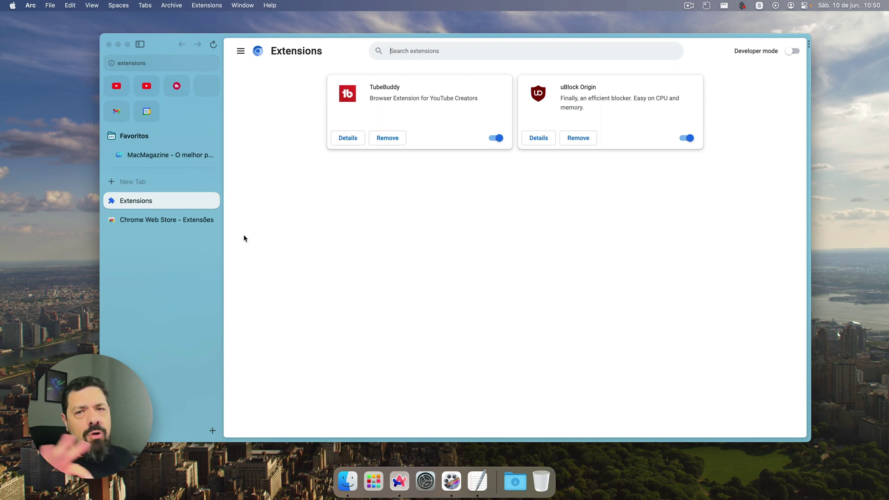
left_click(208, 221)
left_click(208, 200)
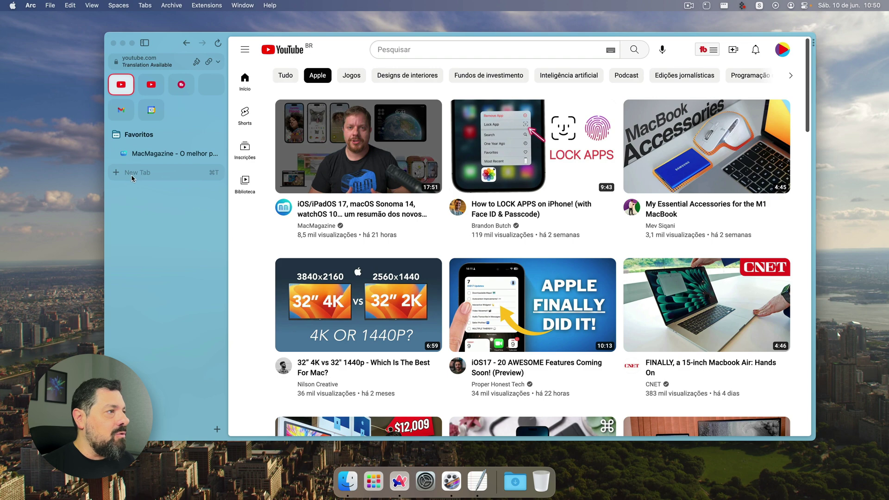
Start a new tab so that a search term or address can be entered.
left_click(212, 180)
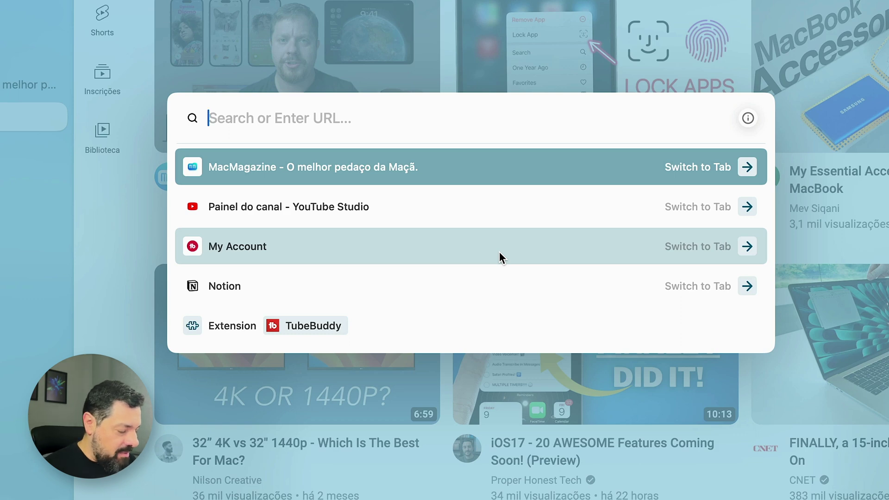
type("uol.com.")
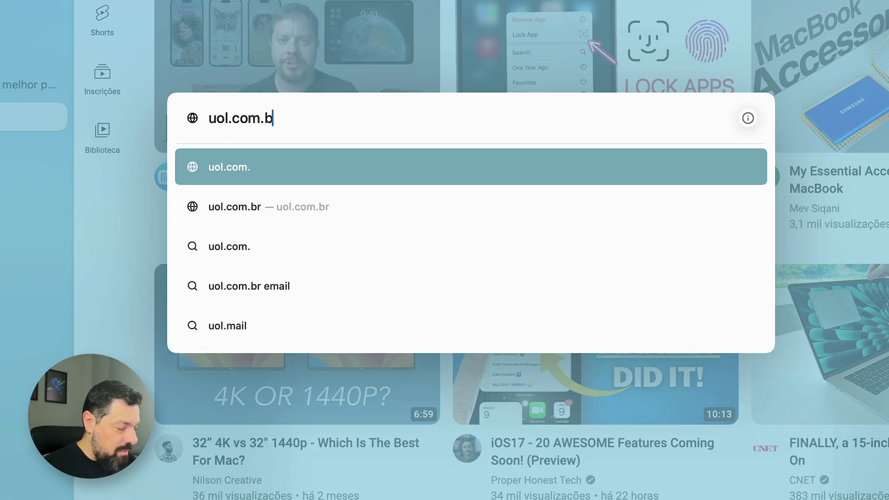
type("br")
key("BackSpace")
key("BackSpace")
key("BackSpace")
key("BackSpace")
key("BackSpace")
key("BackSpace")
key("BackSpace")
key("BackSpace")
key("BackSpace")
key("BackSpace")
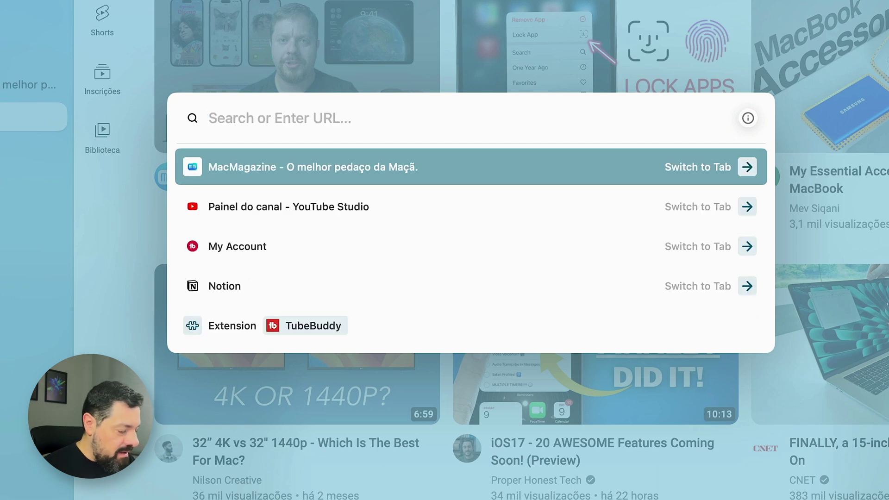
Search the web for "meu mac preferido" in the new tab.
type("meu mac prefe")
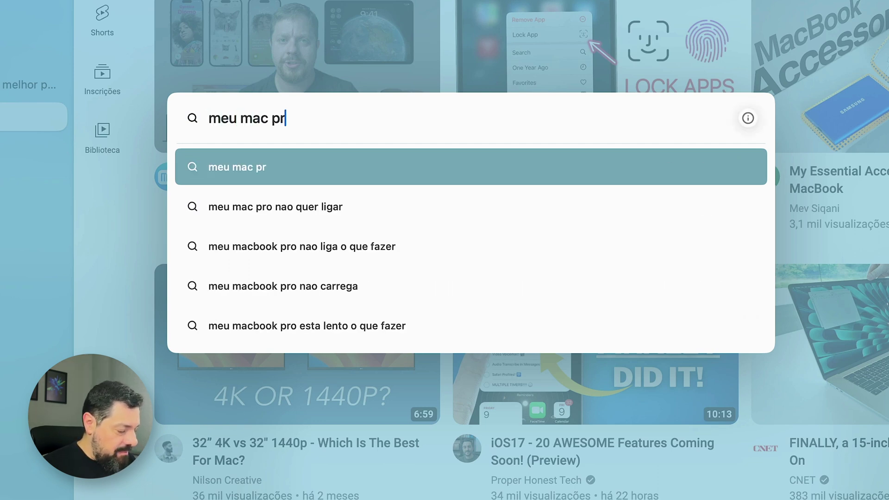
type("rido")
key("Return")
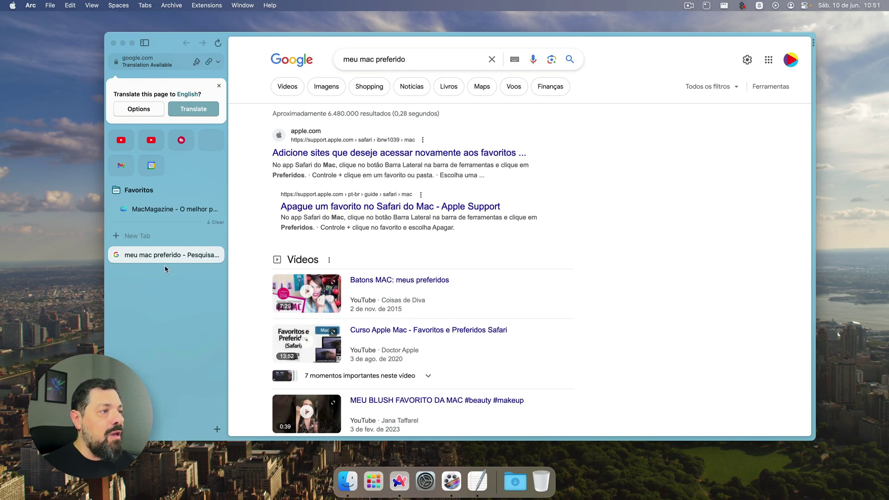
Capture a portion of the Google results page with the Capture command, from the logo down through the first video results.
key("super+t")
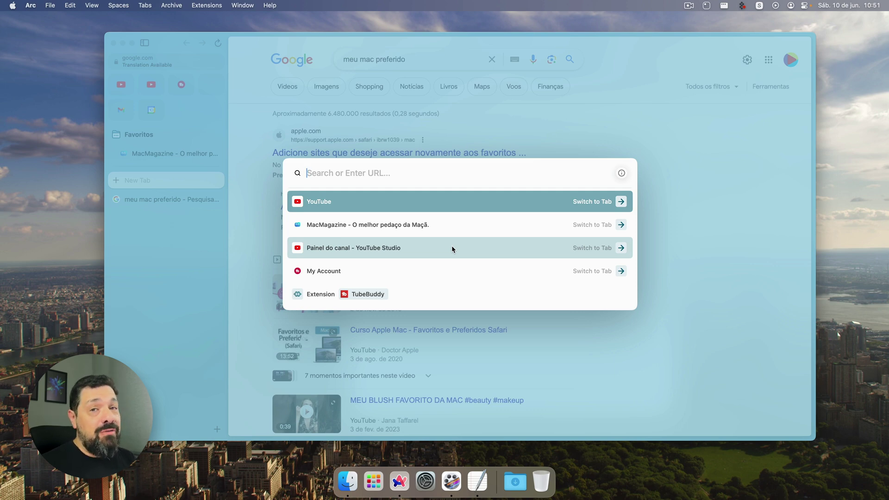
type("capture")
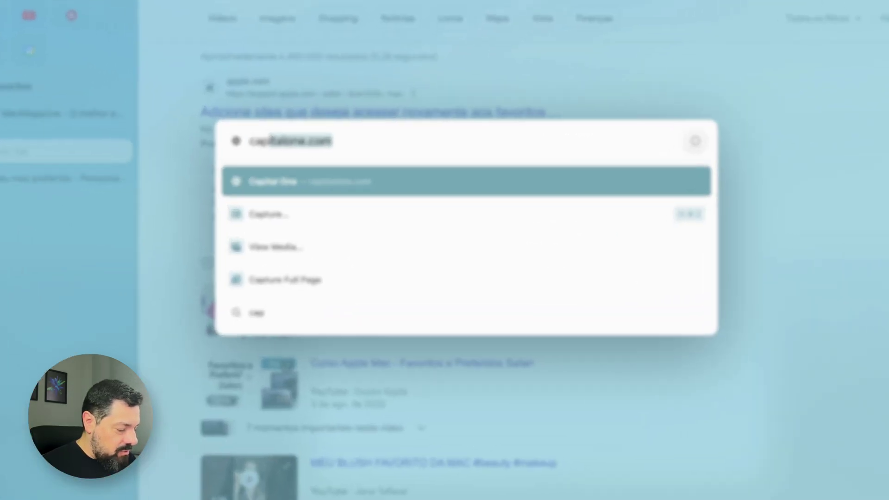
key("Return")
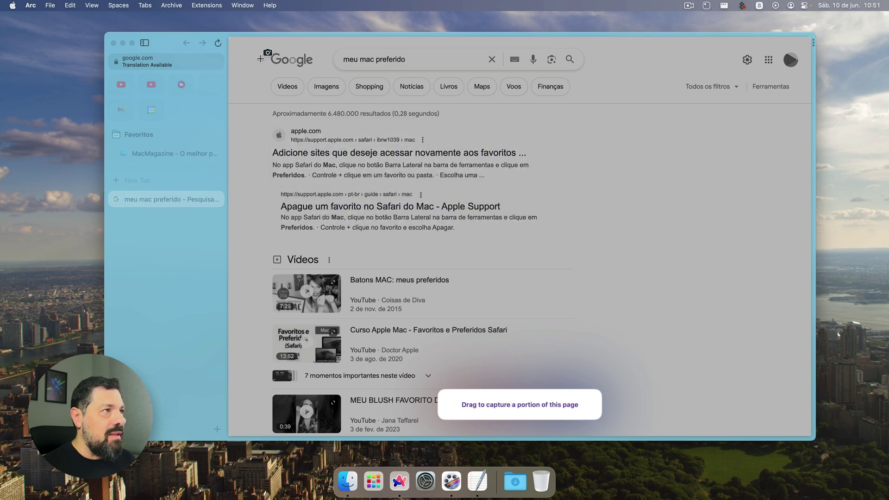
left_click_drag(249, 44, 659, 375)
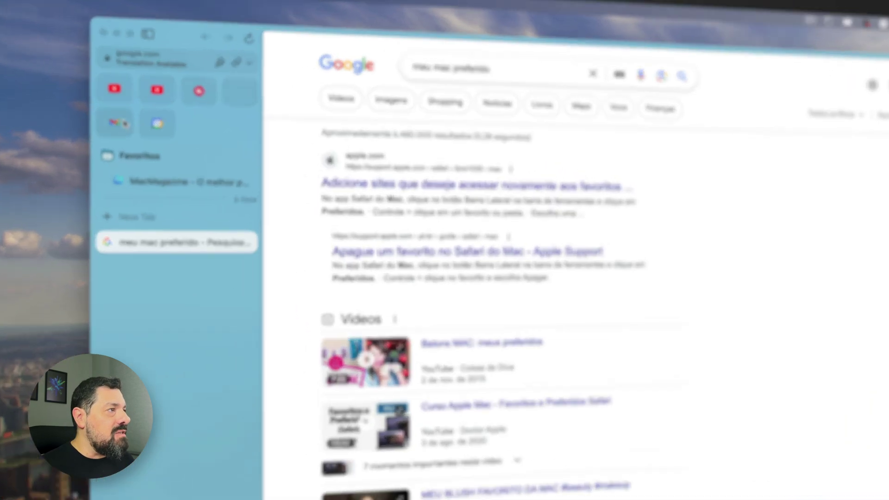
Preview the Gmail favorite's unread emails and the Google Calendar favorite's upcoming schedule, and start a new calendar event from the preview.
mouse_move(121, 124)
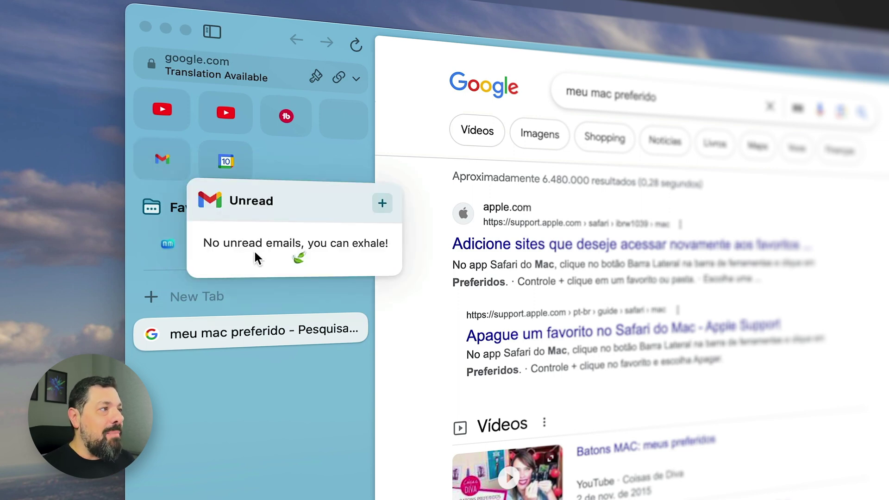
mouse_move(165, 163)
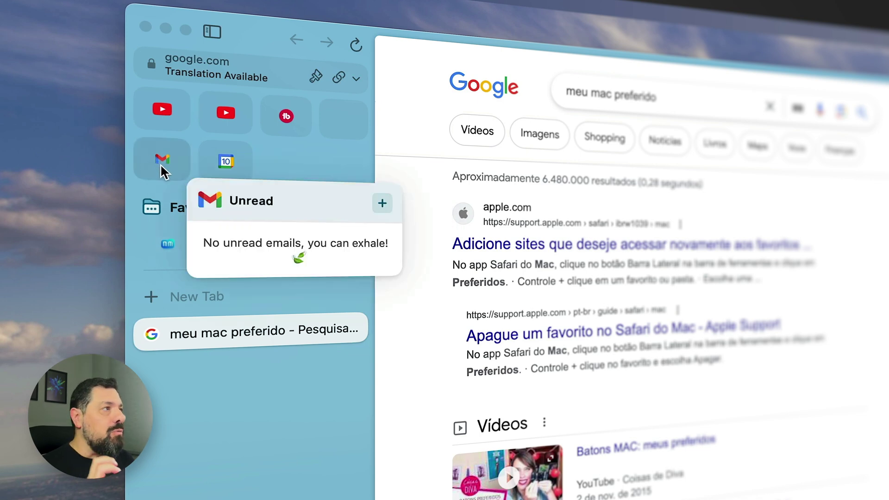
mouse_move(230, 160)
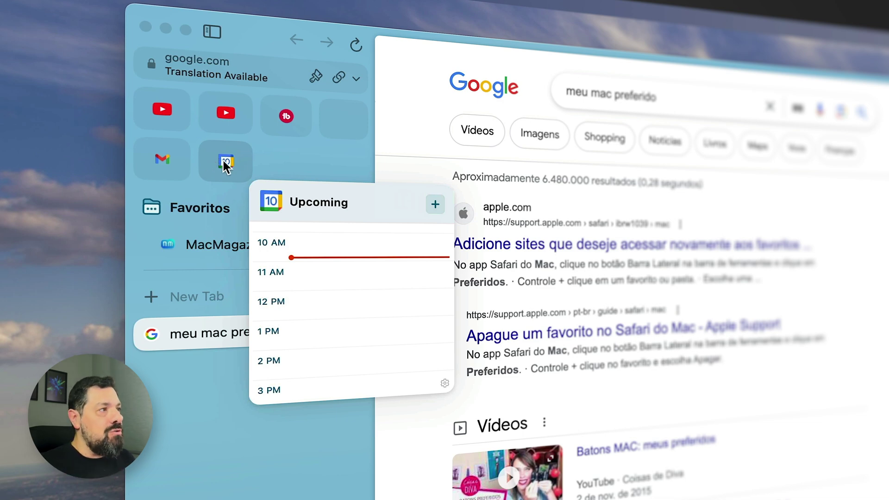
left_click(438, 204)
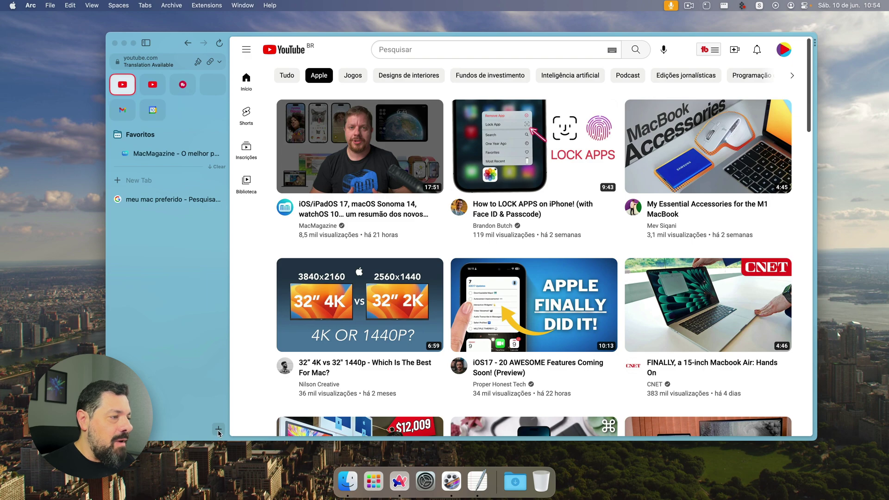
Create a new Space named "Pessoal" using the New Space command.
left_click(218, 431)
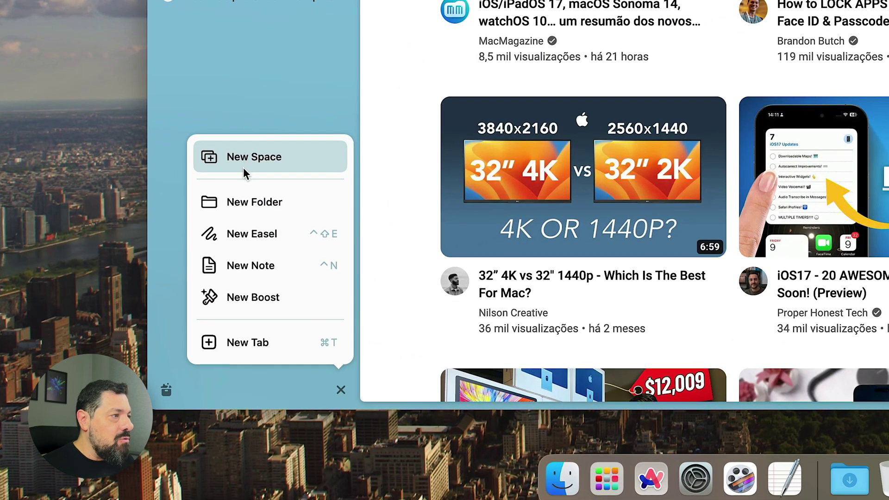
left_click(244, 160)
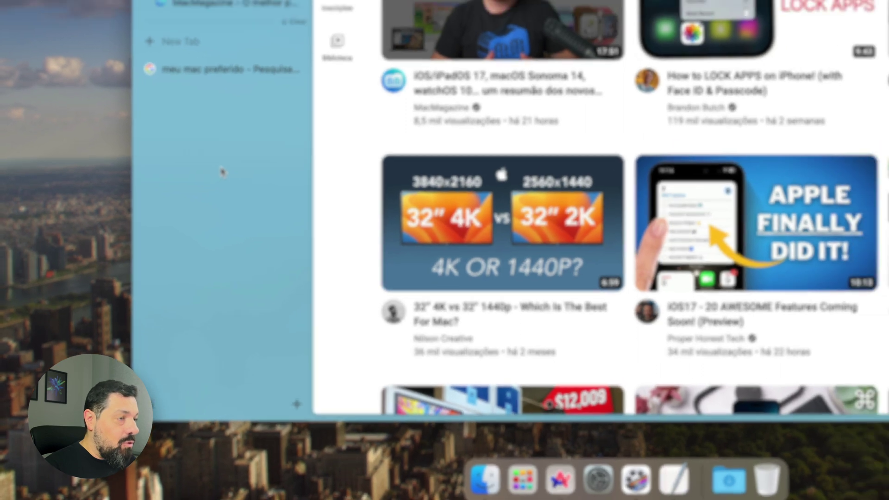
key("super+t")
type("new")
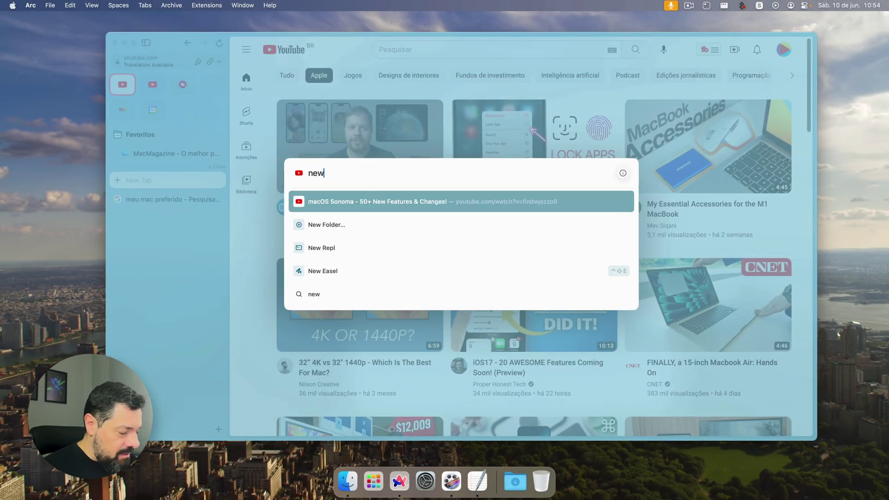
type(" space")
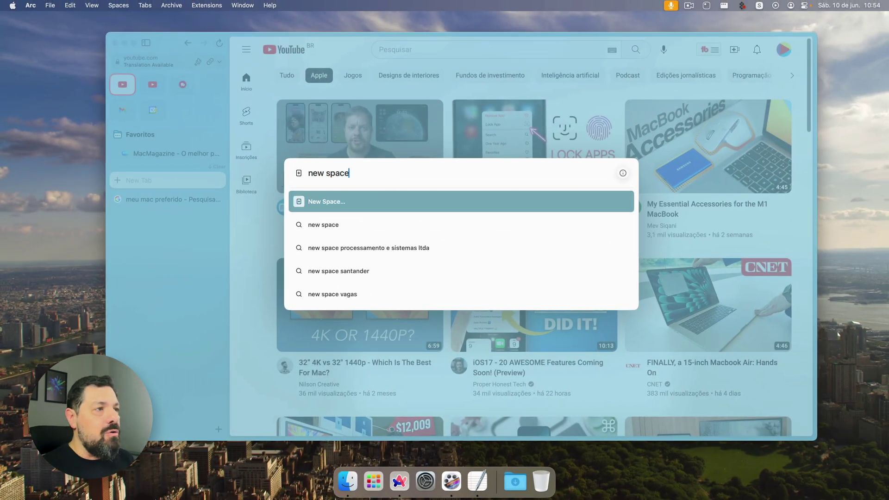
key("Return")
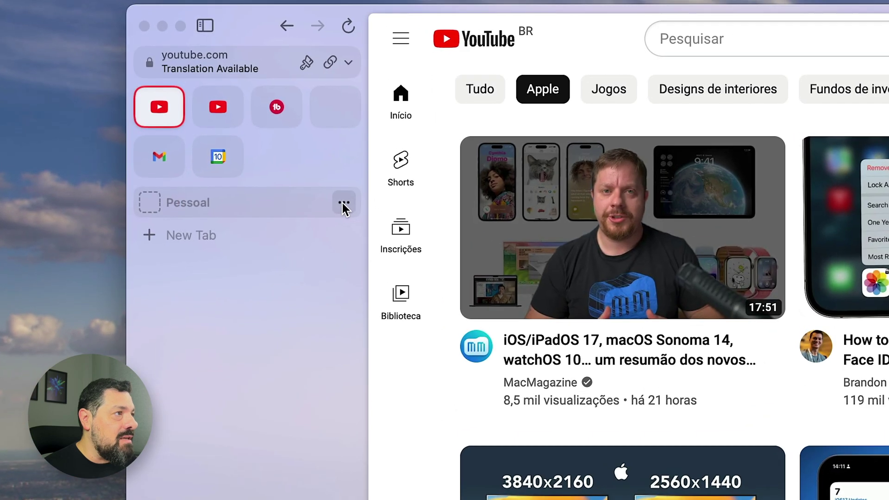
Start a new profile for the Pessoal Space and name it "Pessoal".
left_click(330, 198)
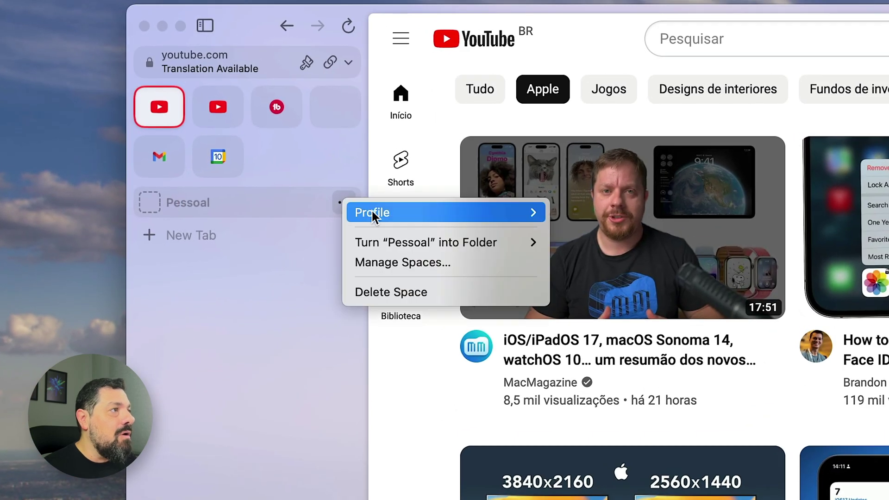
mouse_move(361, 206)
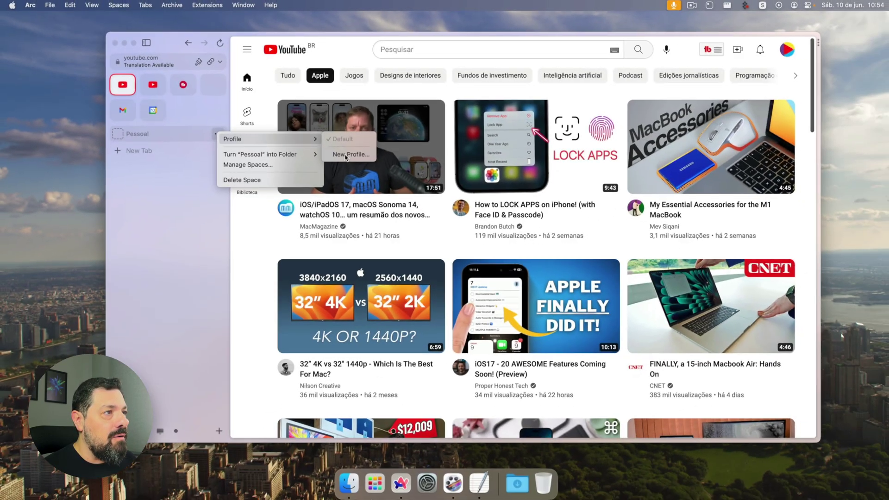
left_click(345, 158)
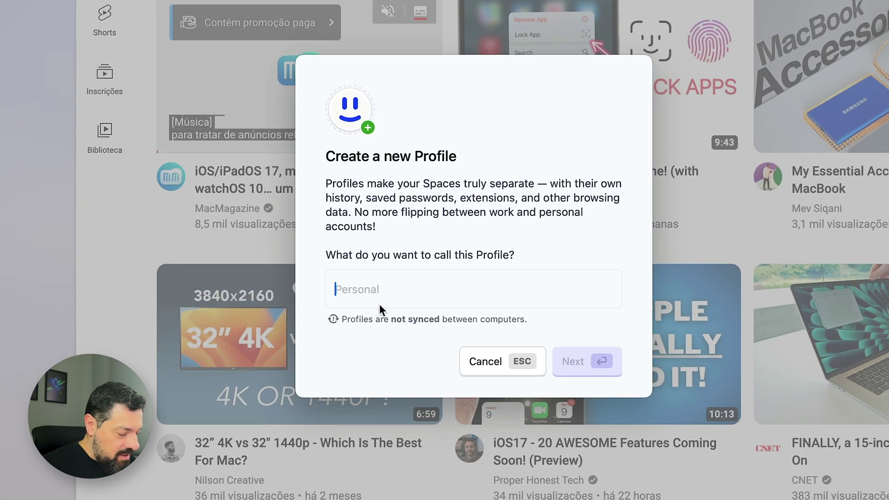
type("Pessoal")
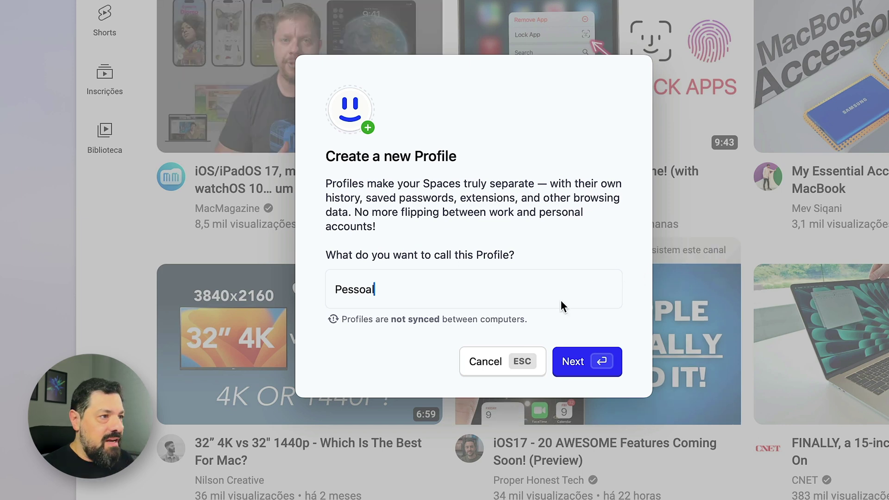
left_click(582, 368)
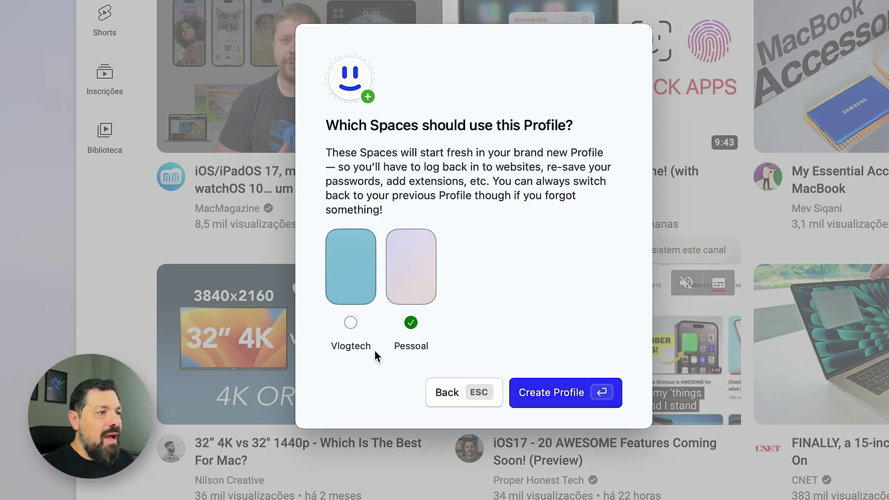
Assign only the Pessoal Space to the new profile, leaving Vlogtech unselected, and create the profile.
left_click(350, 324)
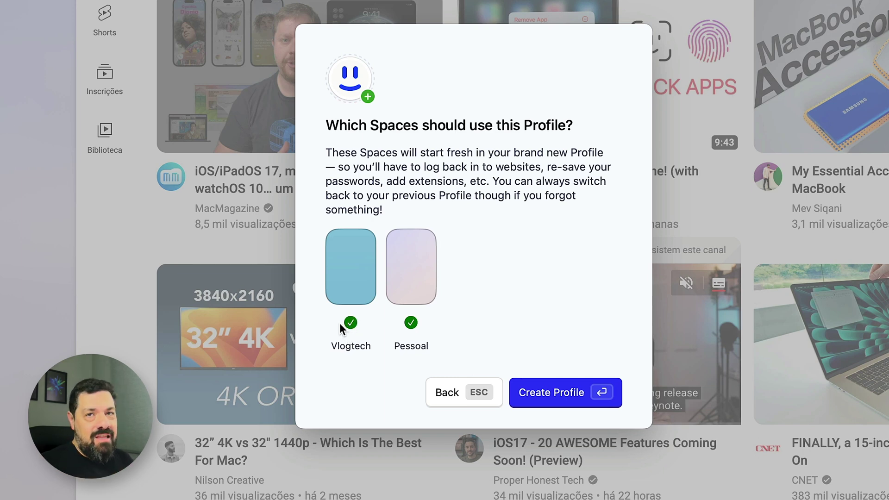
left_click(350, 324)
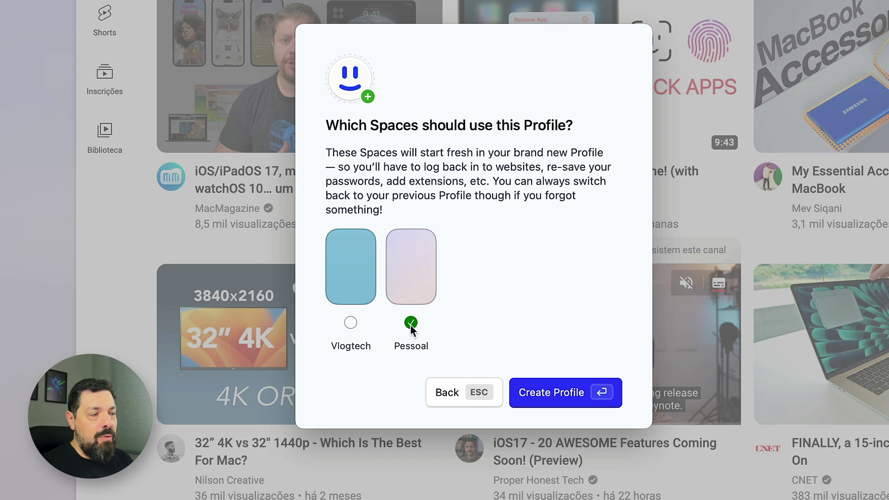
left_click(411, 324)
left_click(351, 324)
left_click(410, 323)
left_click(351, 323)
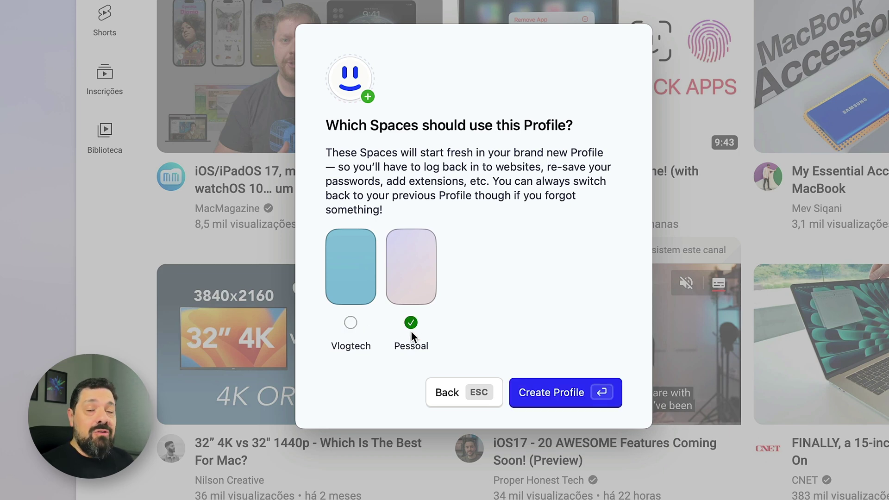
left_click(556, 391)
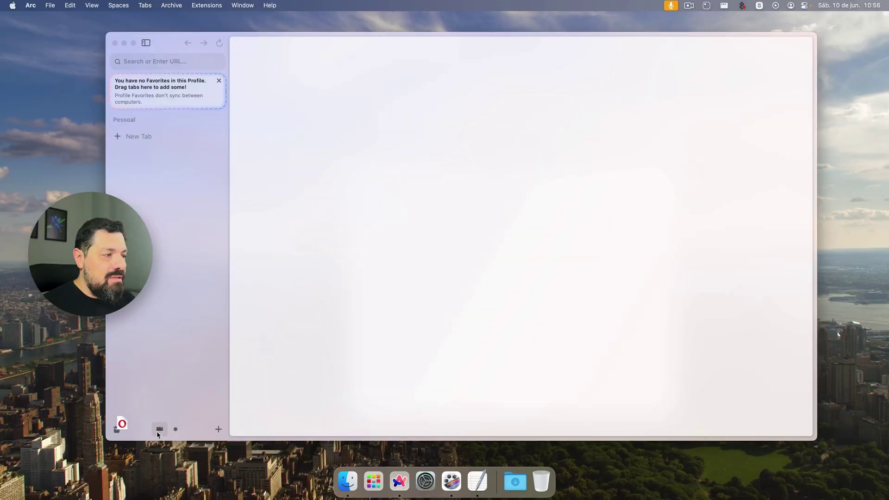
Give the Pessoal Space the star-struck face emoji as its icon.
mouse_move(116, 119)
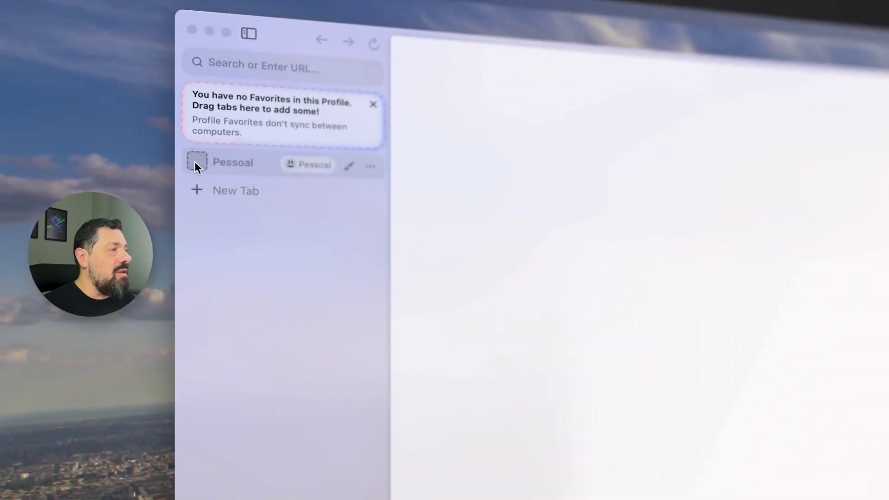
left_click(196, 162)
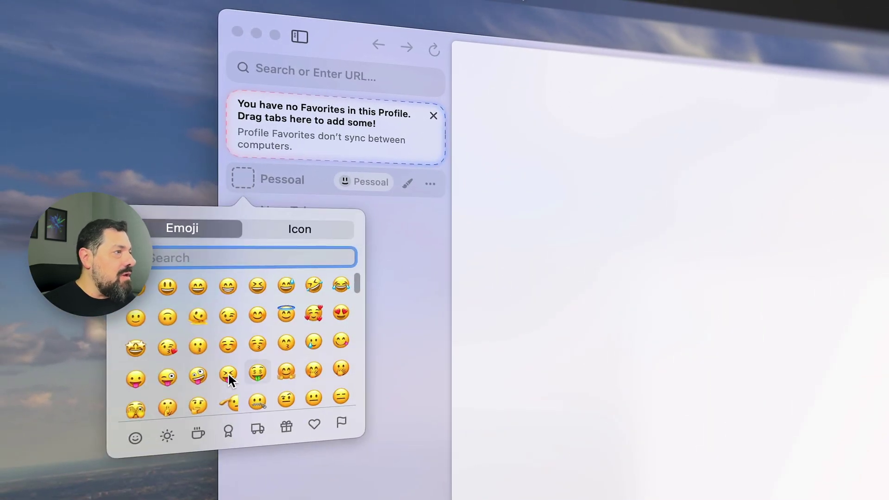
left_click(135, 346)
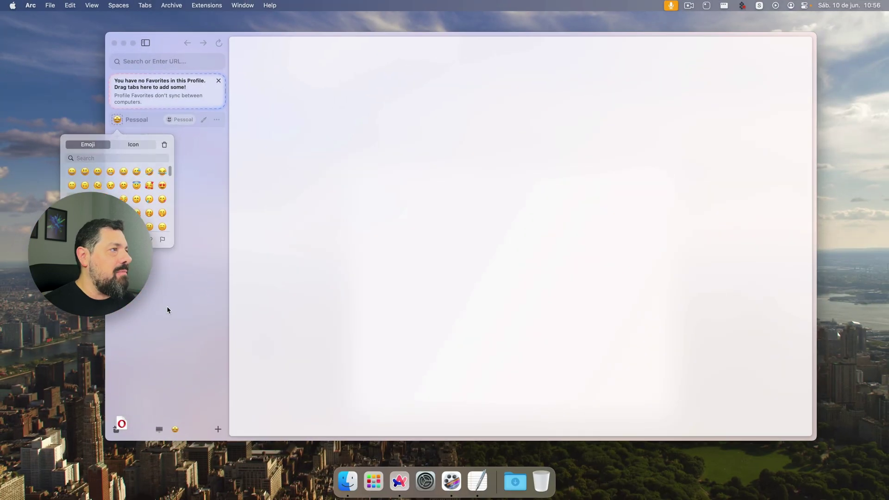
left_click(167, 309)
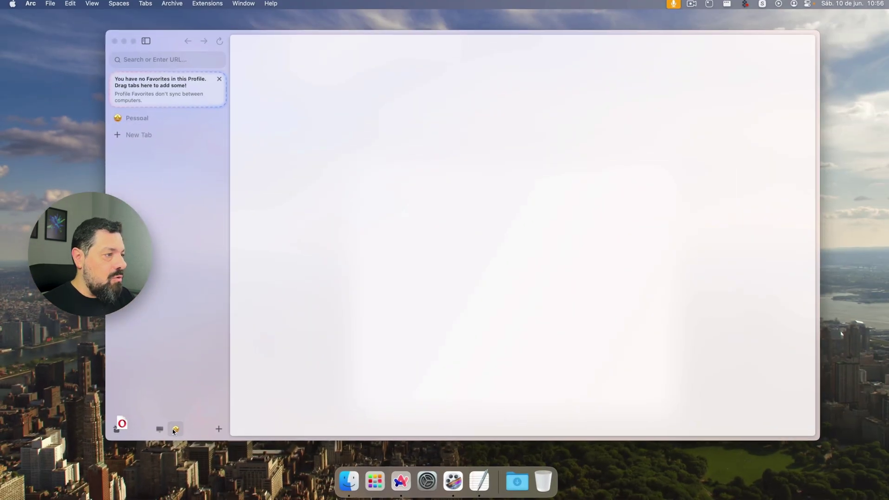
Switch from the Pessoal Space to Vlogtech, to Pessoal again, and return to Vlogtech.
left_click(159, 429)
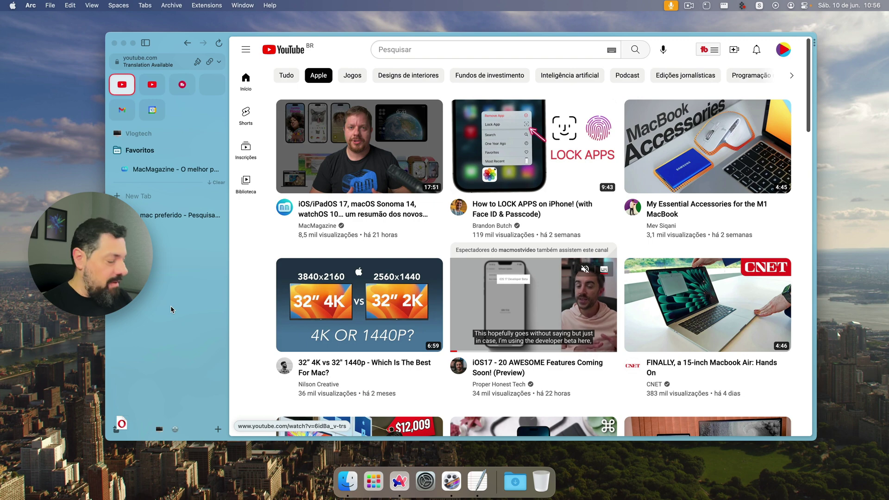
scroll(171, 308, "right", 5)
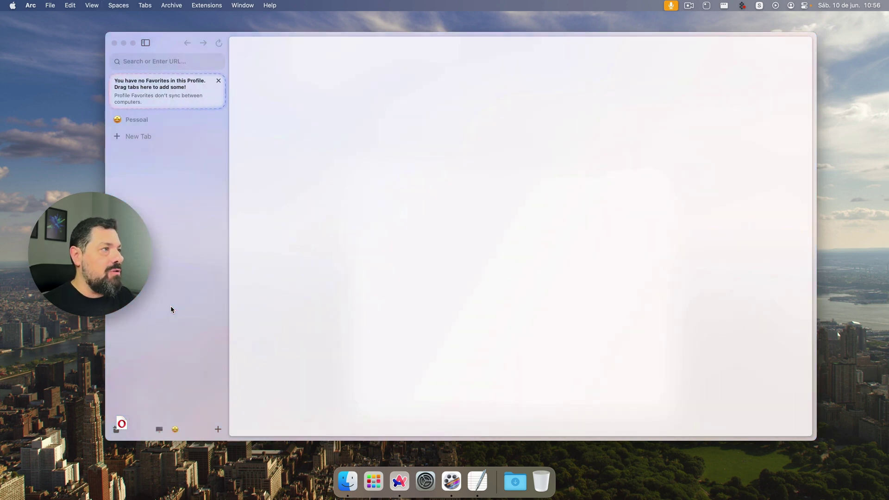
scroll(171, 310, "left", 5)
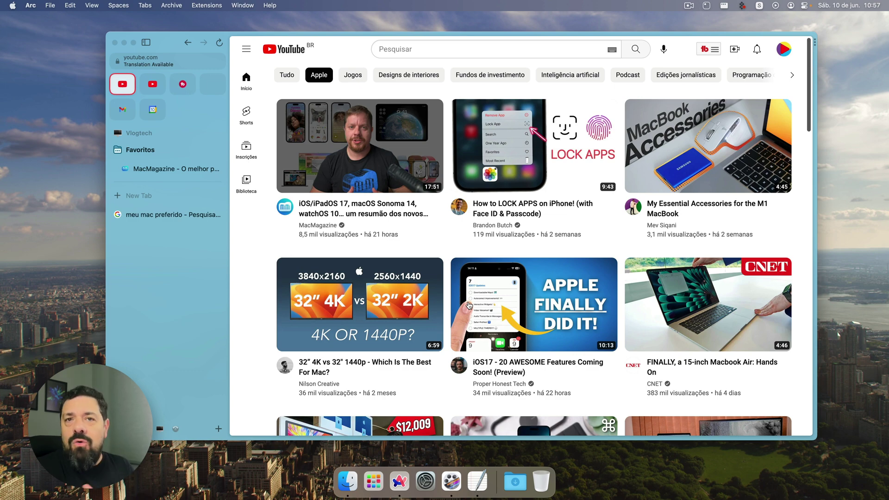
Switch to the text editor, open the document's apple.com link in a small Arc window, and reposition that window over the main one.
left_click(477, 482)
left_click_drag(472, 167, 436, 137)
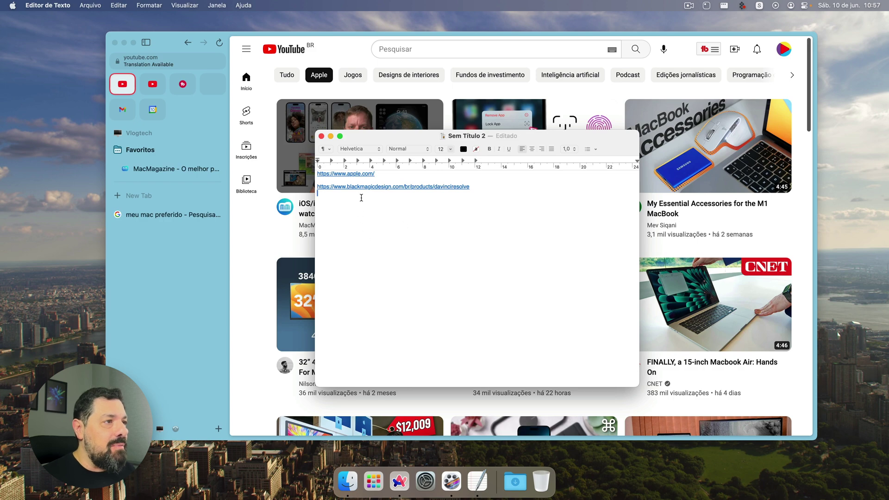
left_click(348, 174)
left_click_drag(134, 18, 225, 31)
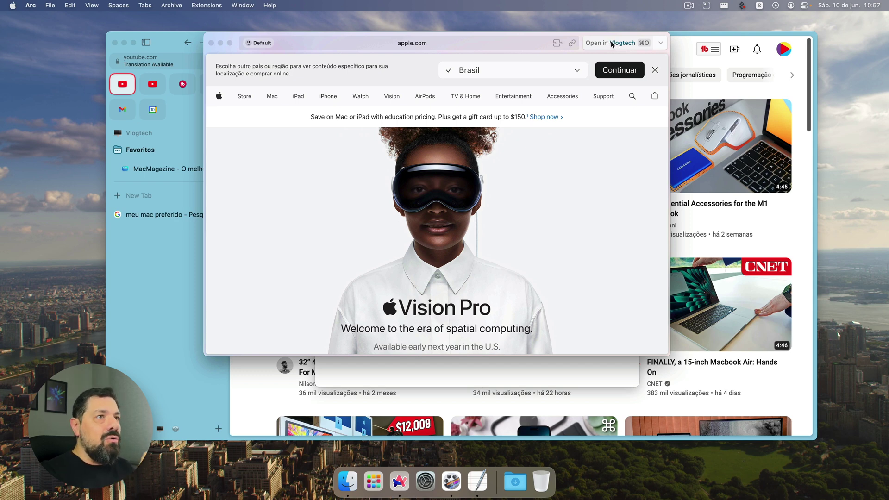
Move the Apple page from the small window into the Pessoal Space and dismiss the site's country selection banner.
left_click(661, 43)
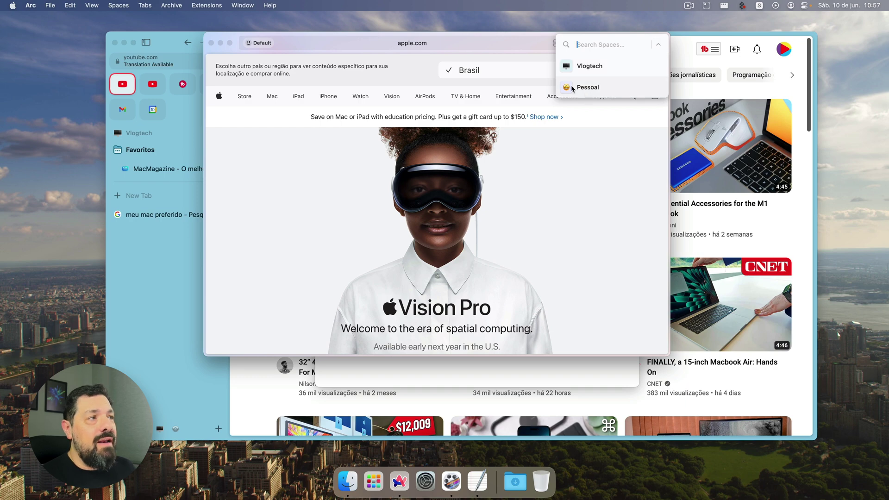
left_click(587, 88)
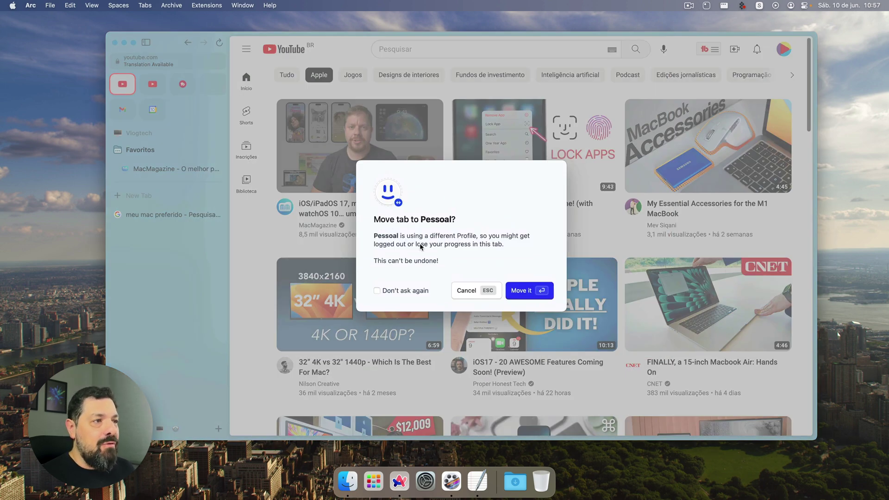
left_click(517, 293)
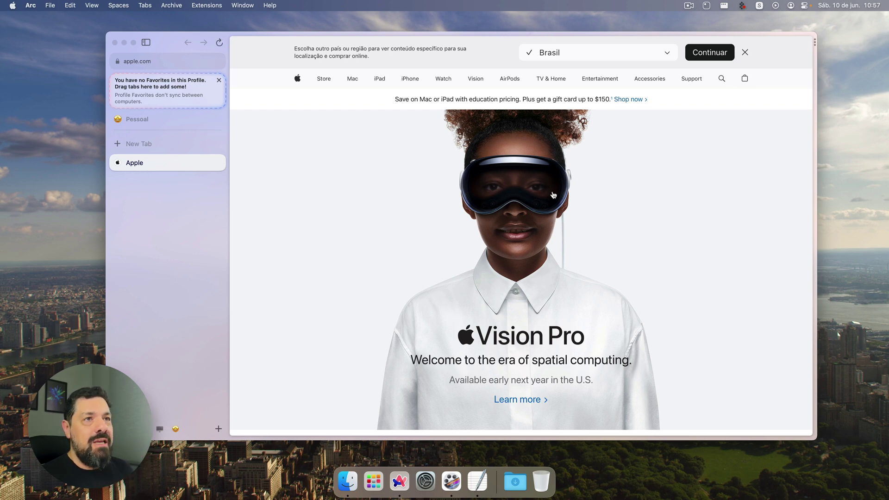
left_click(744, 53)
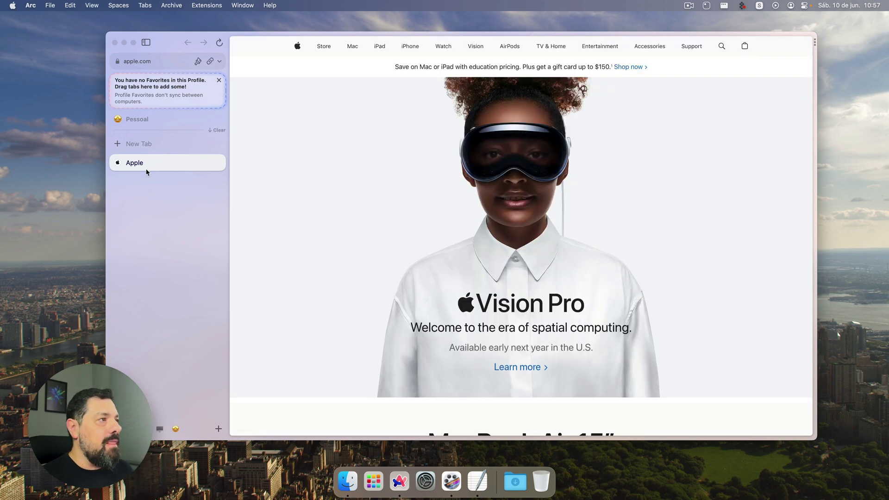
Switch to Vlogtech and back to Pessoal, and open the text document's DaVinci Resolve link in a small Arc window over the main one.
left_click(160, 429)
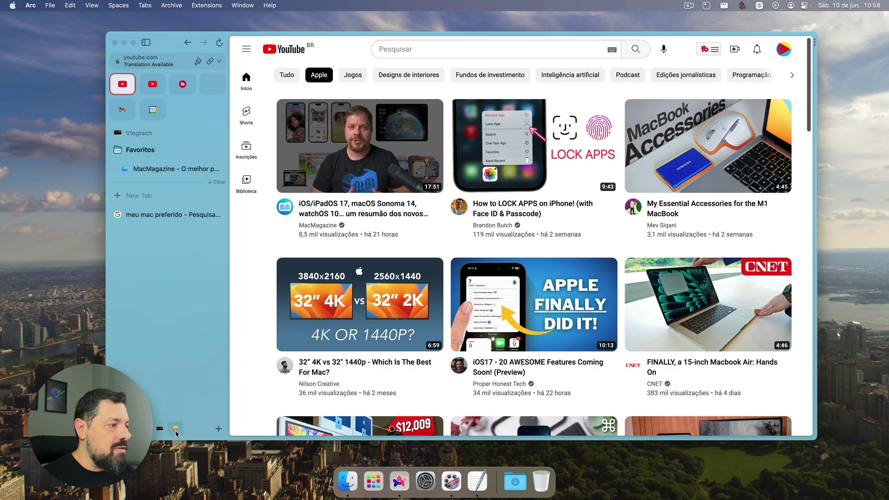
scroll(167, 330, "right", 5)
key("super+Tab")
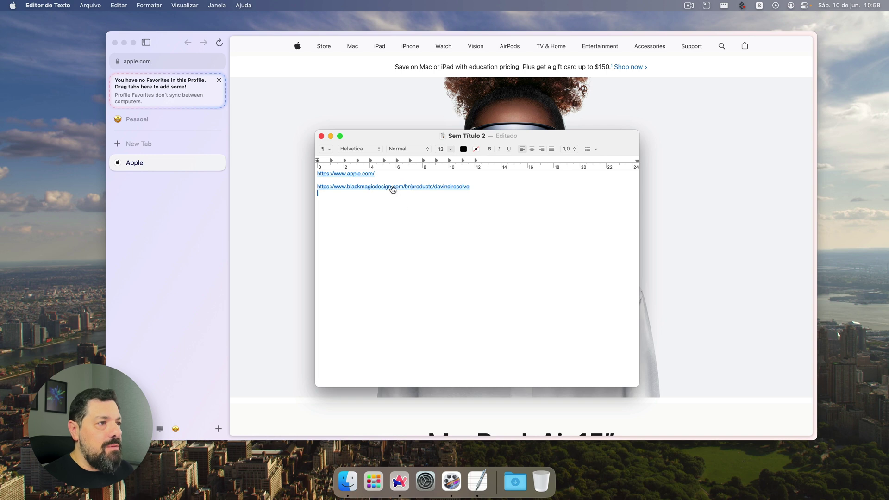
left_click(378, 187)
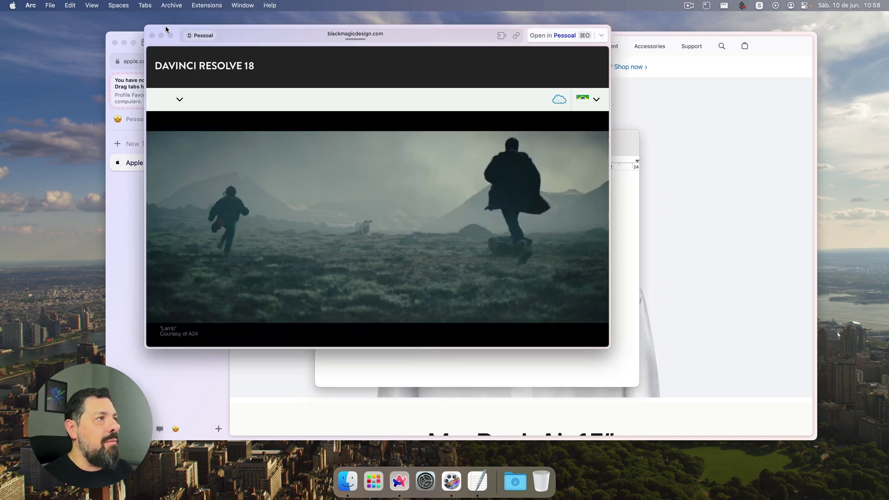
left_click_drag(165, 29, 250, 59)
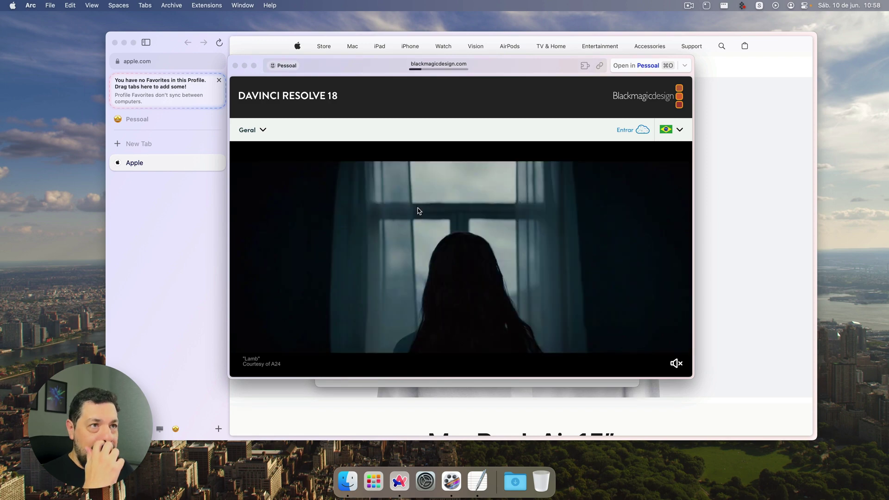
Review the Spaces available to the small window and send the DaVinci Resolve page to the Pessoal Space.
left_click(684, 65)
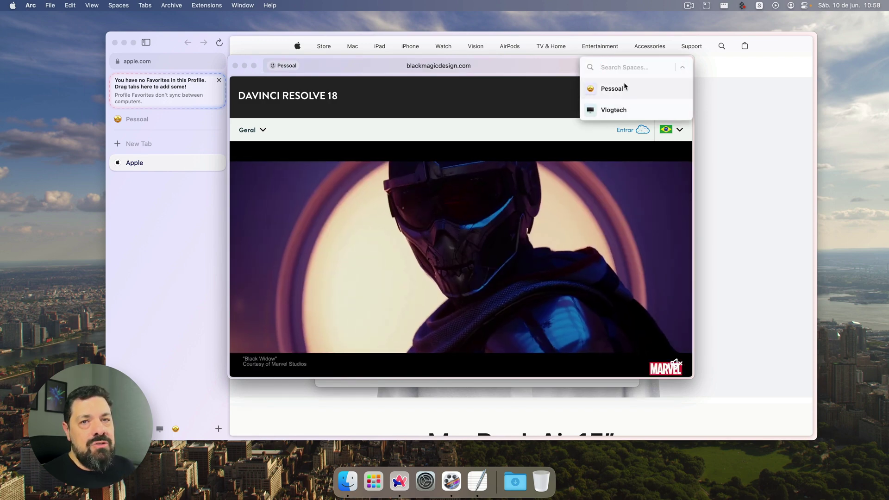
left_click(569, 68)
left_click(641, 65)
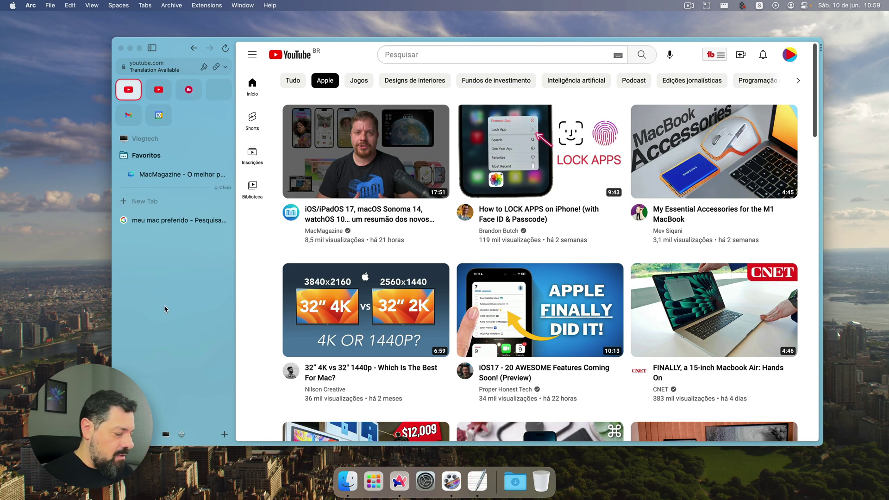
Open apple.com in a new tab of the Vlogtech Space.
key("super+t")
key("Return")
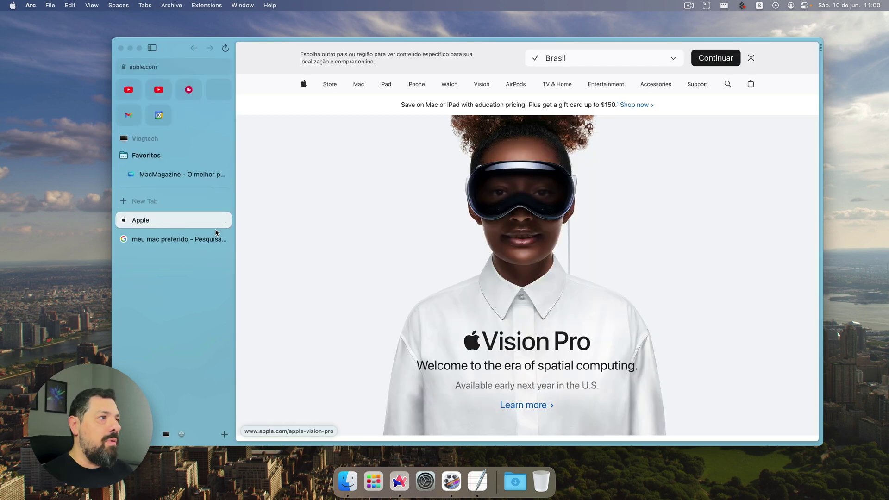
Show the MacMagazine page in a split view with Apple to its right, and dismiss MacMagazine's cookie notice.
left_click(172, 177)
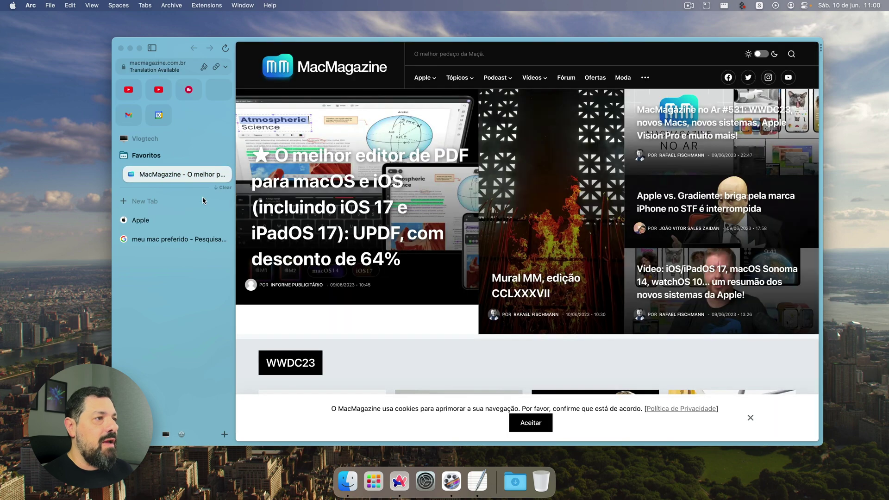
left_click_drag(135, 218, 360, 230)
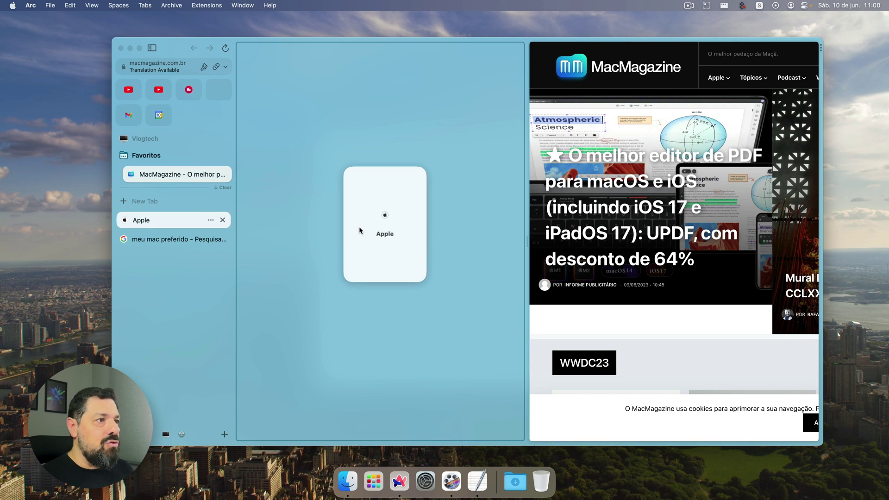
left_click_drag(360, 230, 733, 237)
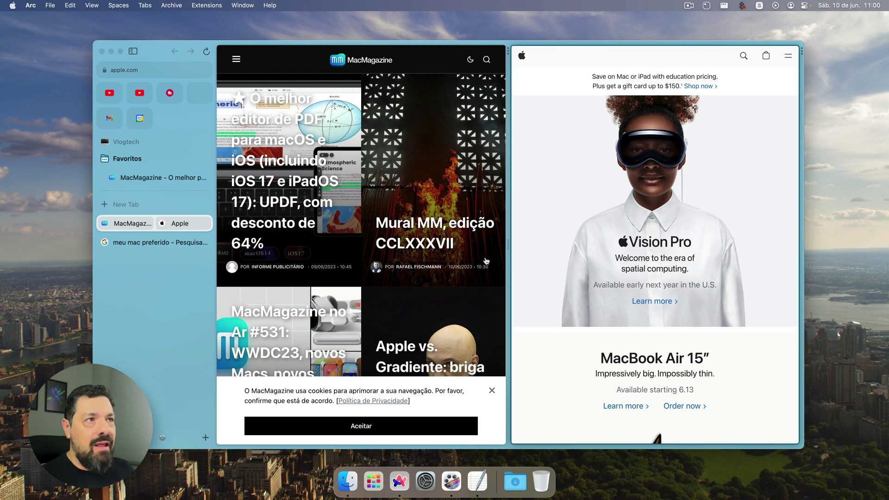
left_click(492, 390)
Try to add a third pane between MacMagazine and Apple in the split view.
mouse_move(504, 57)
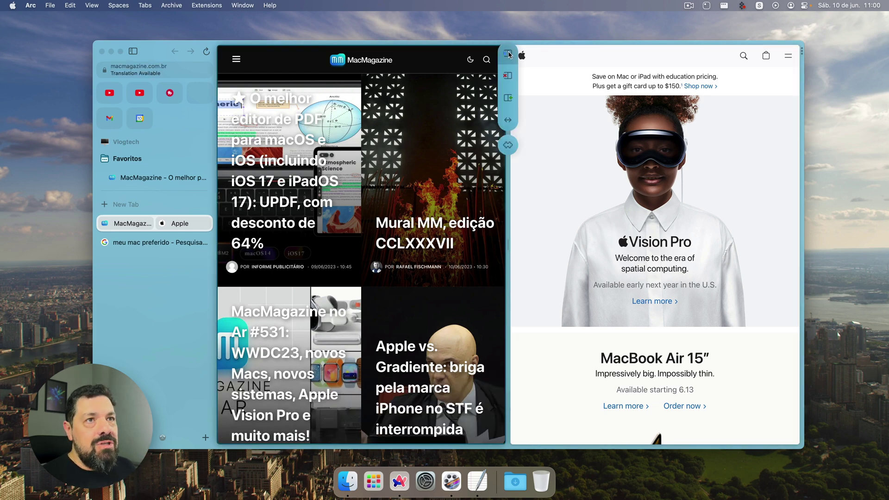
mouse_move(806, 51)
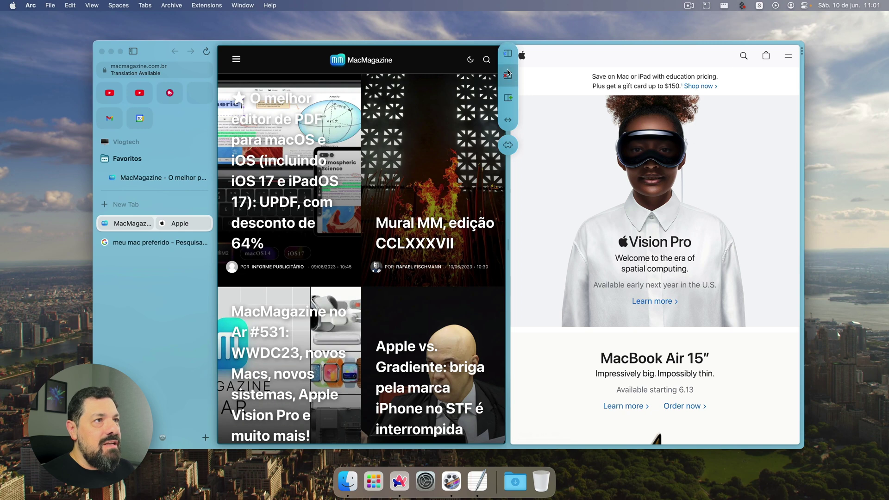
left_click(508, 98)
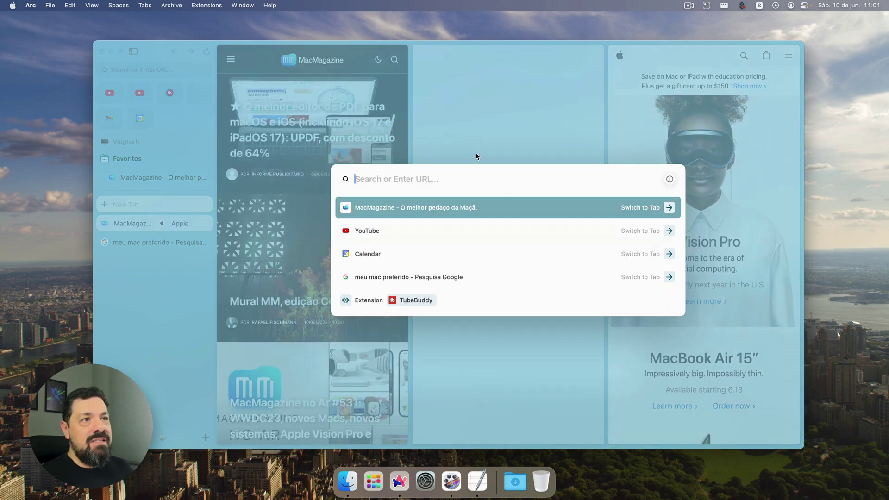
key("Escape")
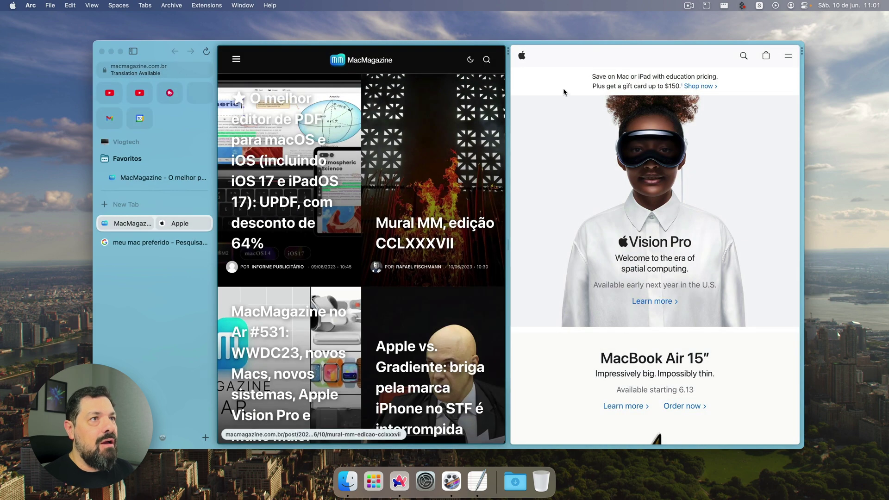
Close the MacMagazine pane of the split view.
mouse_move(802, 52)
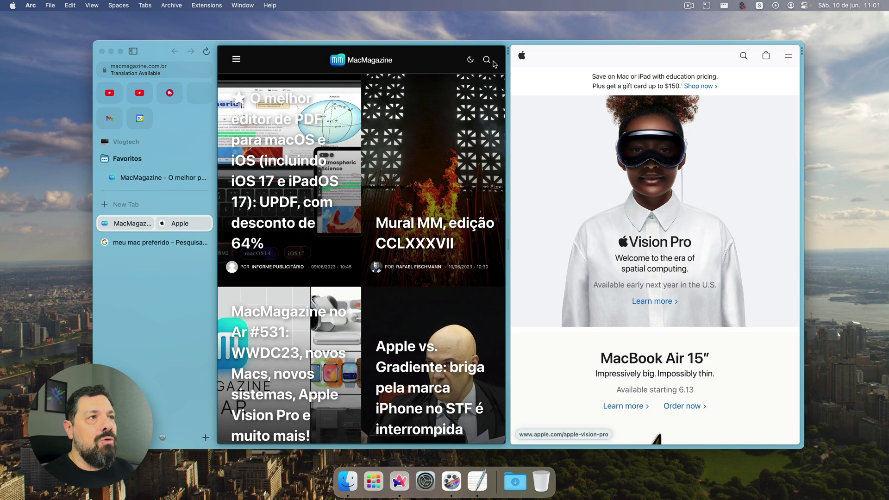
key("super+w")
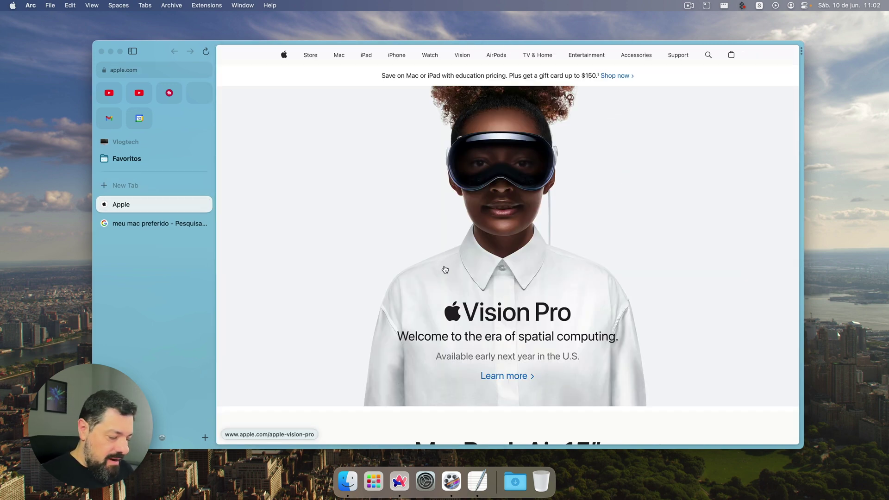
Look up "historico" from the command bar in the current tab and dismiss the page translation offer.
key("super+l")
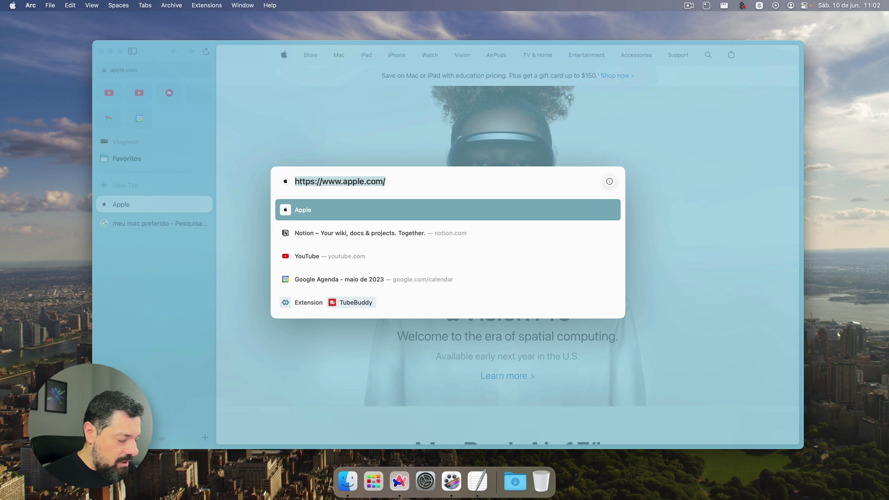
type("historico")
key("Return")
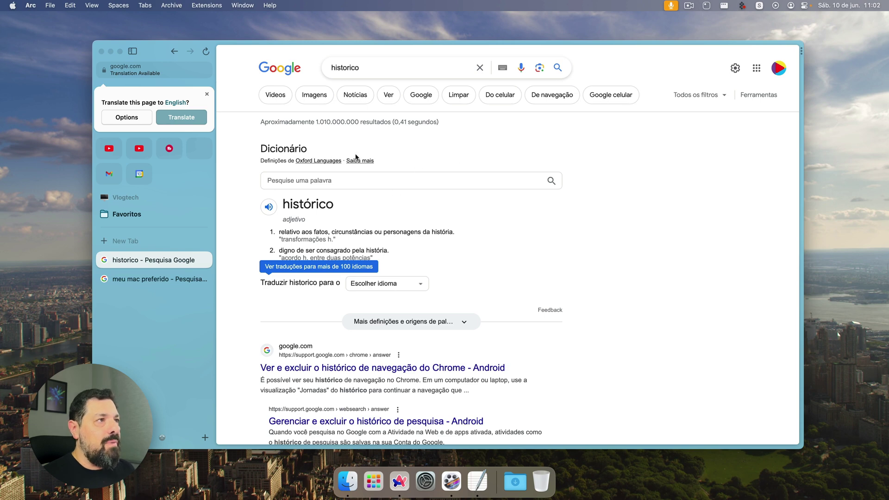
left_click(204, 95)
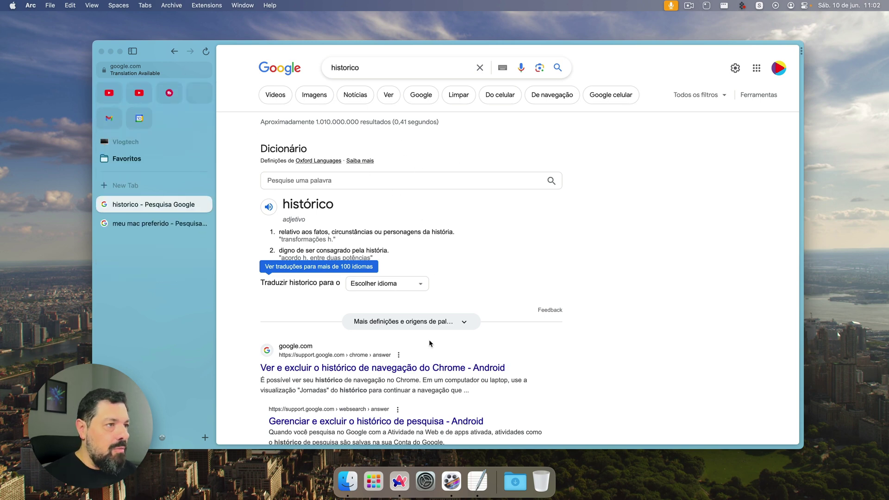
Find the View Downloads command by searching the command bar for "down" and open the downloads list.
key("super+l")
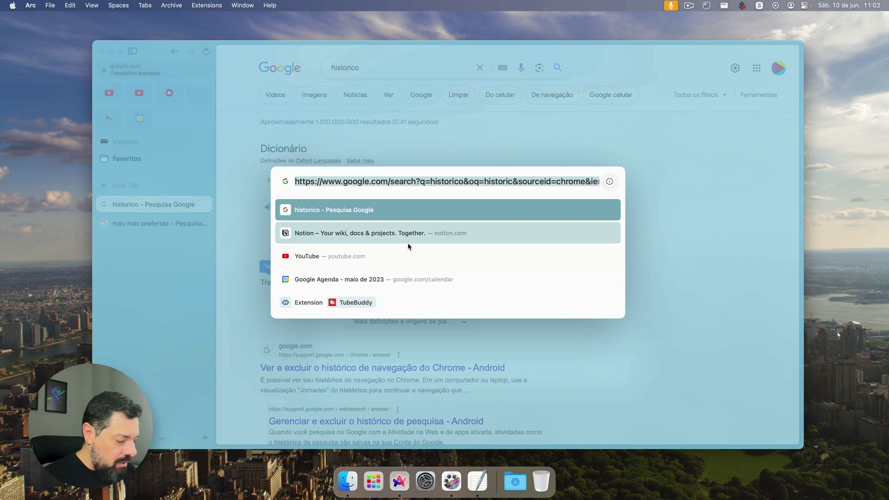
type("down")
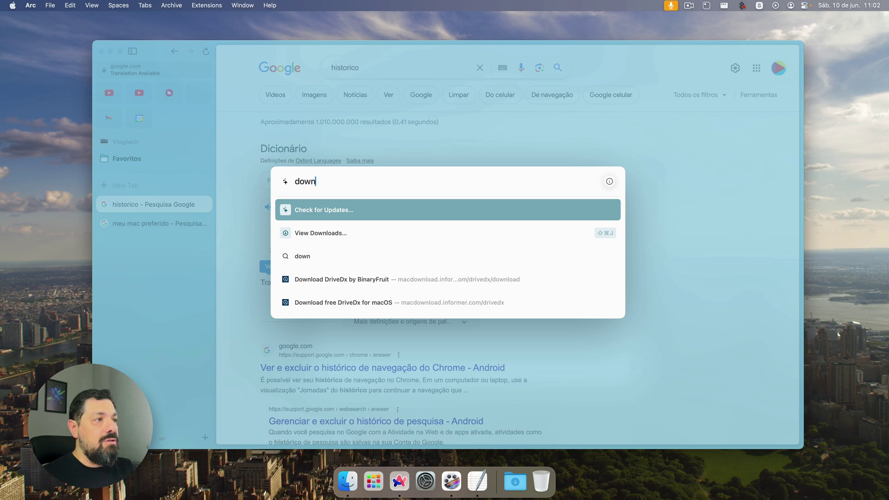
key("Down")
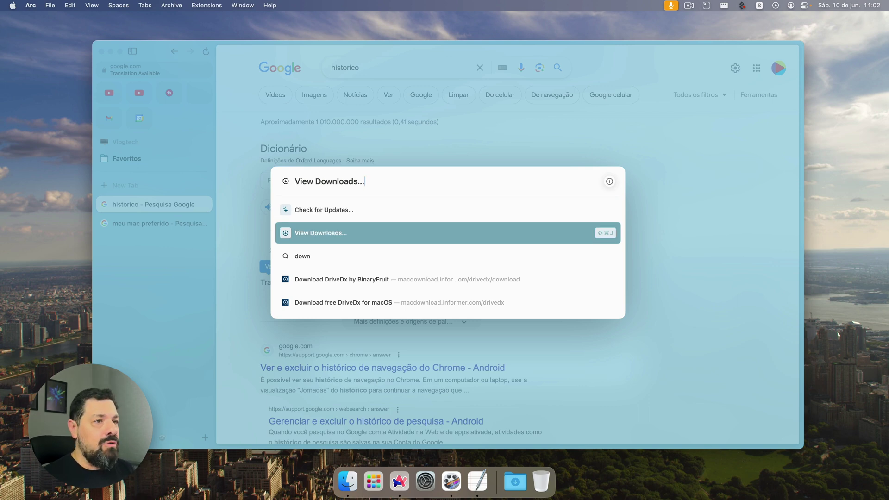
key("Return")
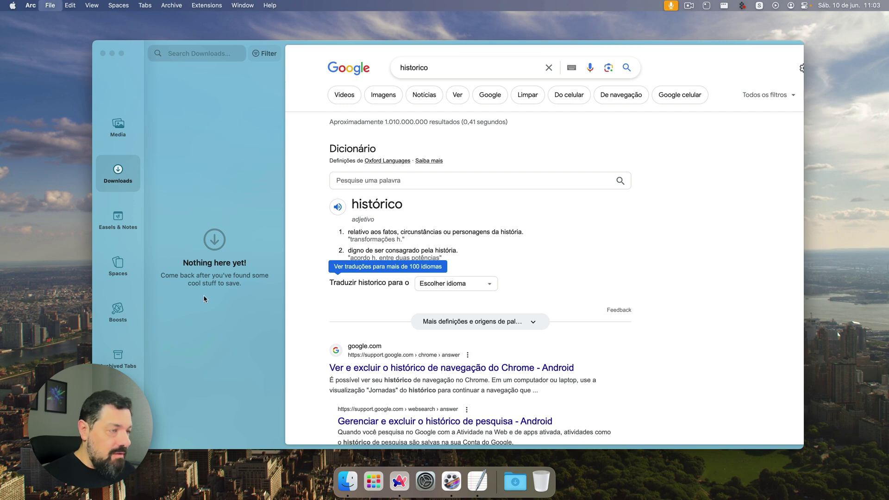
Show the archived tabs by searching the command bar for "archi", and return to the Google results page.
key("super+l")
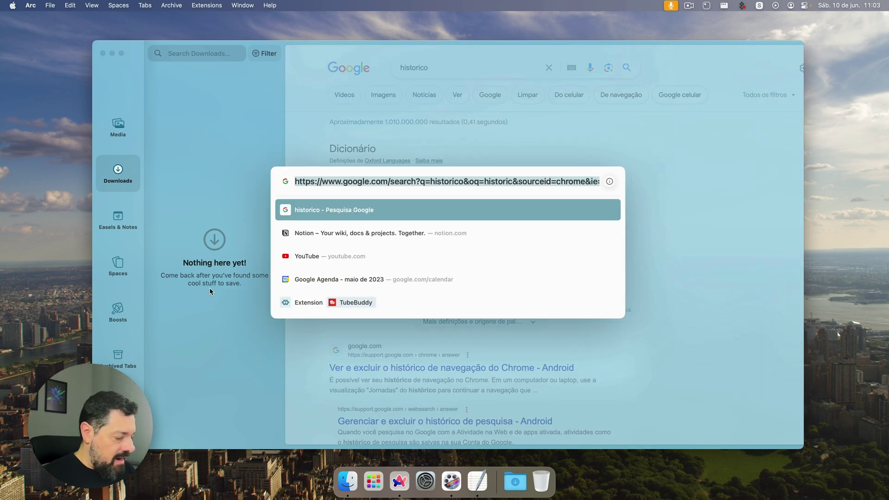
type("archi")
key("Down")
key("Return")
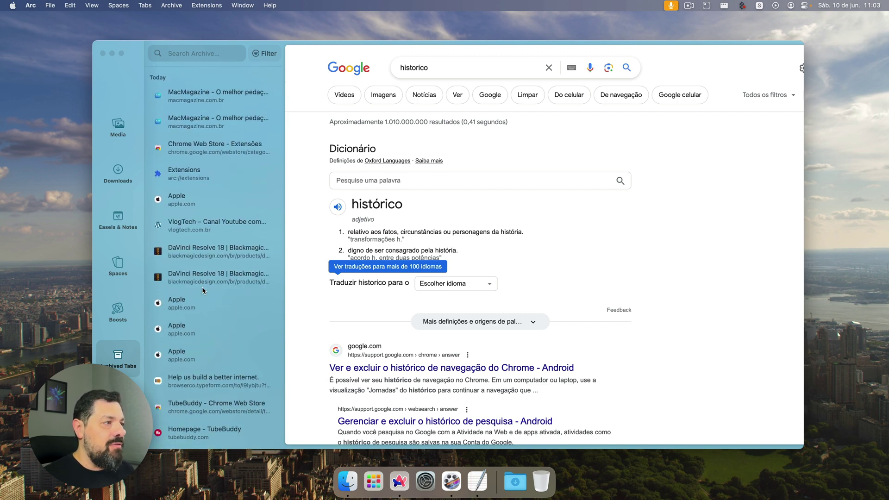
left_click(426, 223)
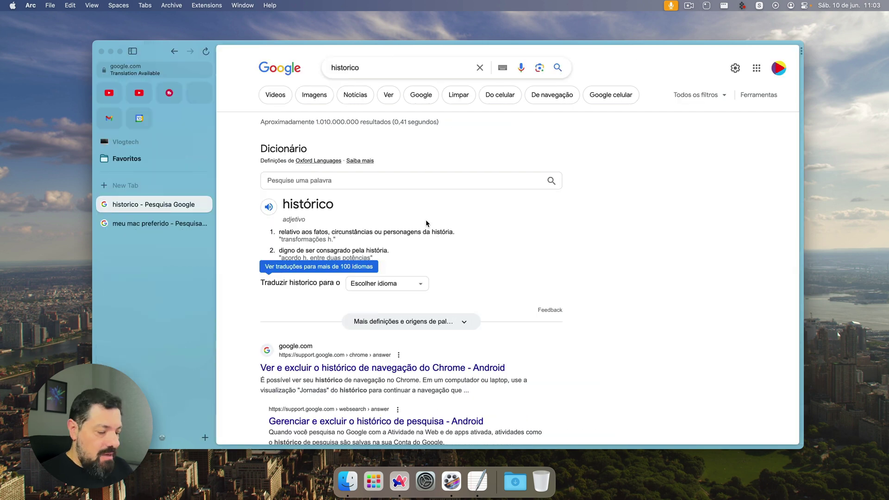
Go to YouTube from the command bar's suggestions and open the account's own VlogTech channel page.
key("super+l")
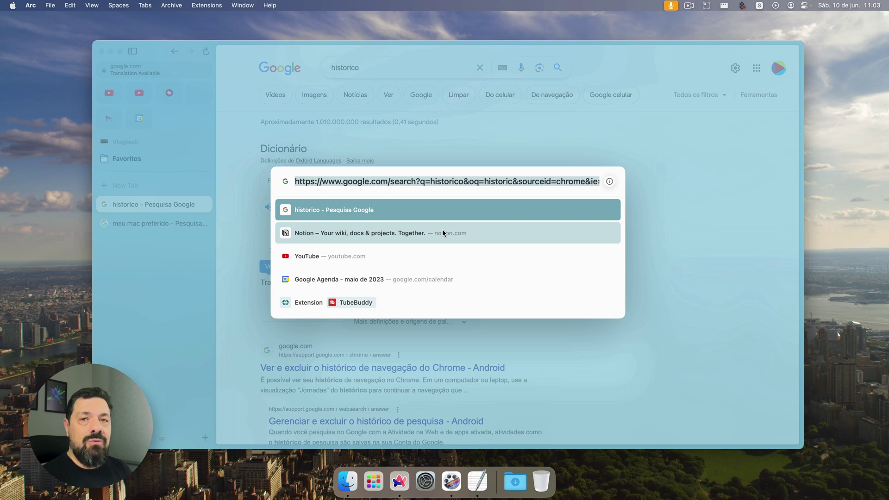
left_click(315, 256)
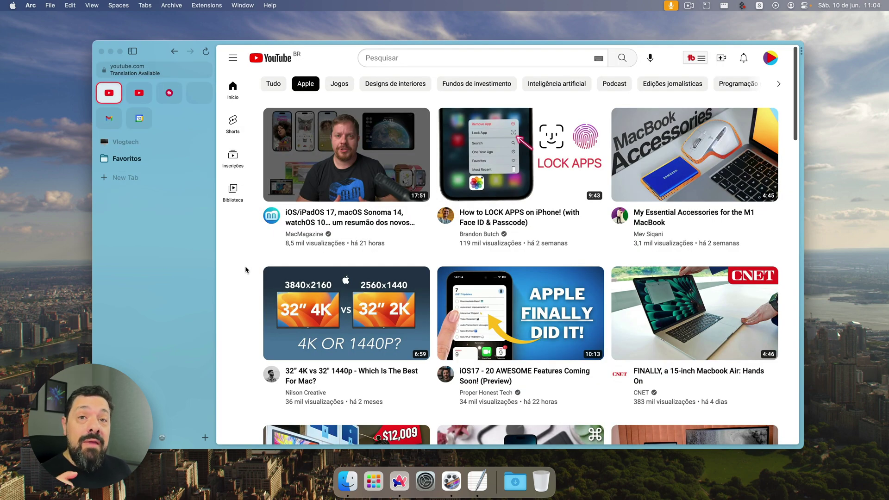
left_click(770, 57)
left_click(679, 129)
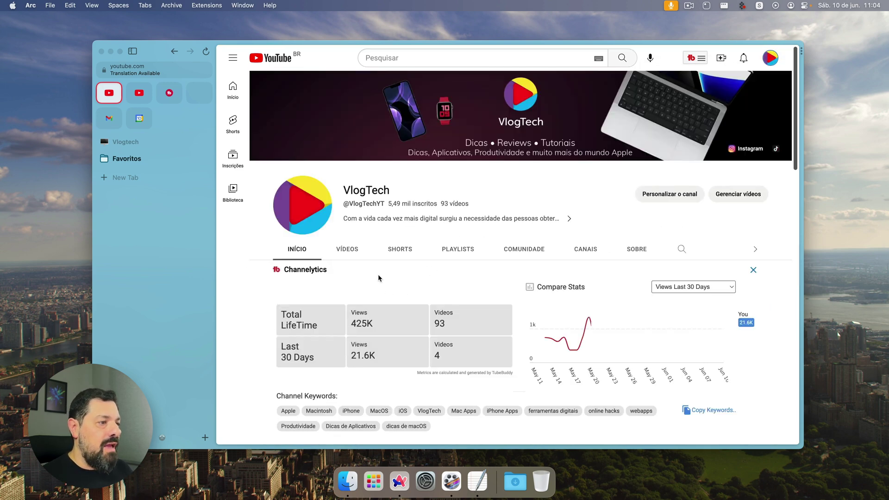
Play the channel's video "Ajustes de PRIVACIDADE que você deve alterar em seu Mac!".
scroll(367, 263, "down", 3)
scroll(368, 263, "down", 6)
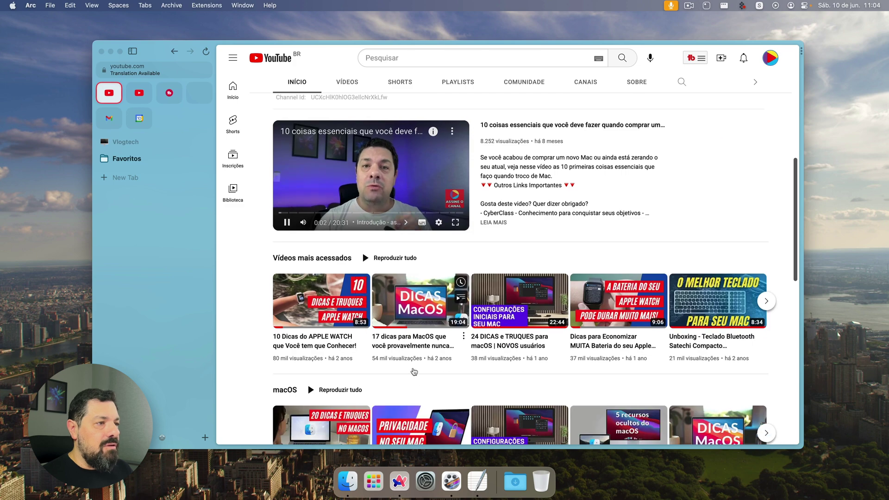
left_click(452, 350)
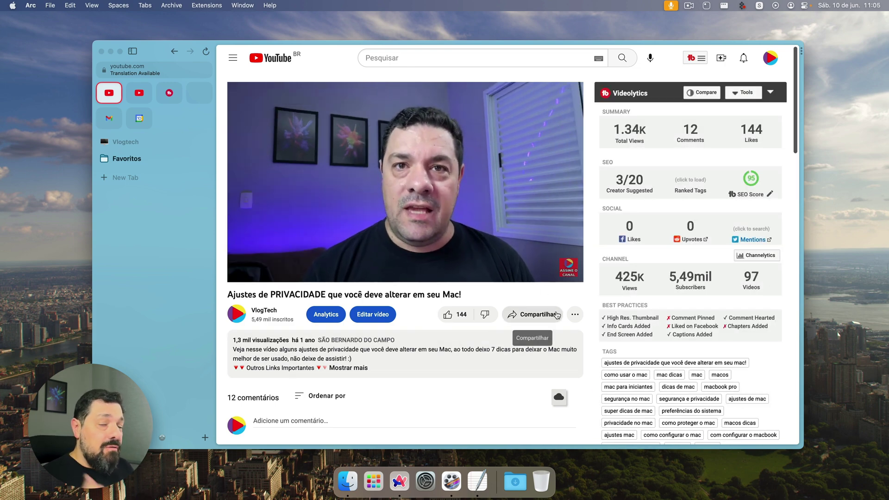
Search Google for "setapp" in a new tab while the YouTube video keeps playing in a floating player.
key("super+t")
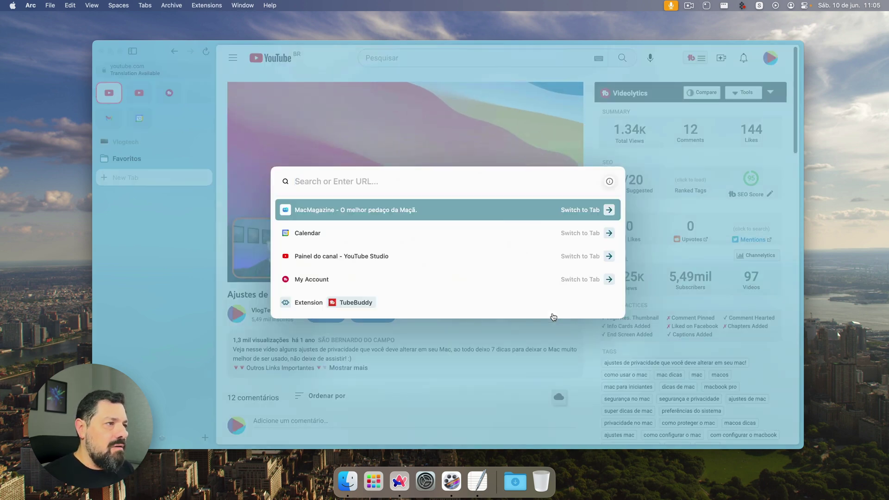
type("setapp")
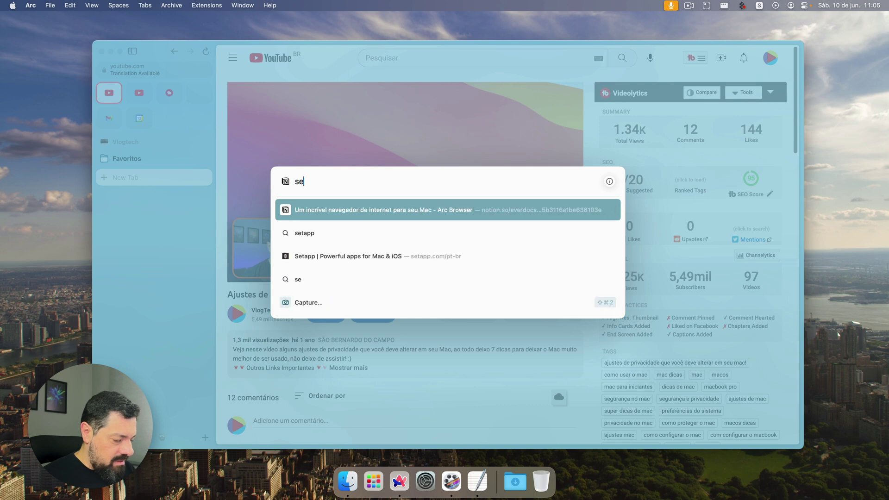
key("BackSpace")
key("Return")
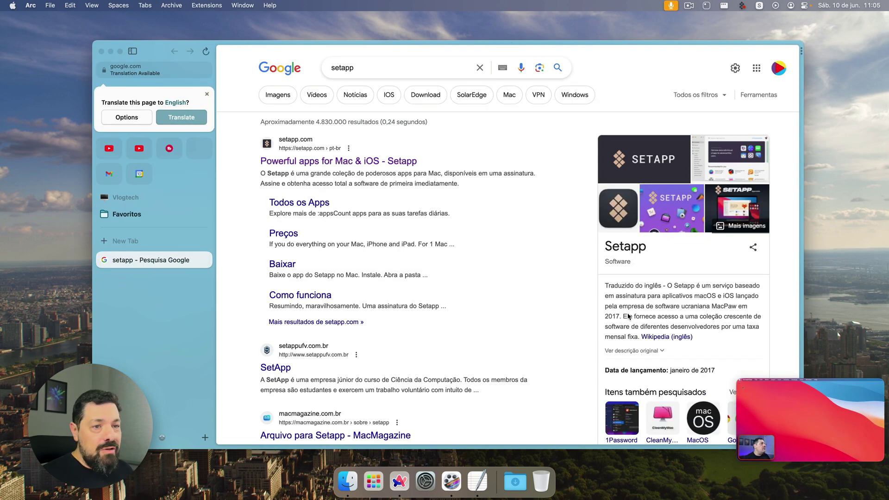
mouse_move(764, 433)
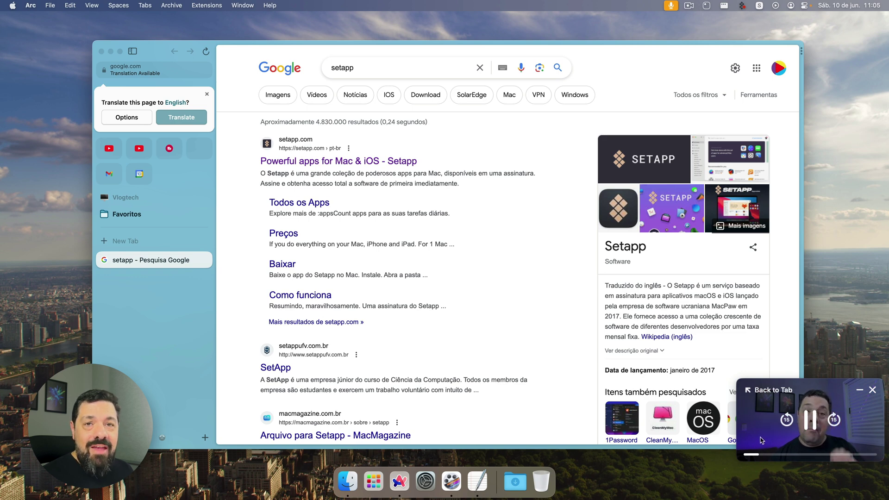
Move the floating video player around the screen and enlarge it.
left_click_drag(766, 424, 482, 317)
left_click_drag(596, 353, 691, 417)
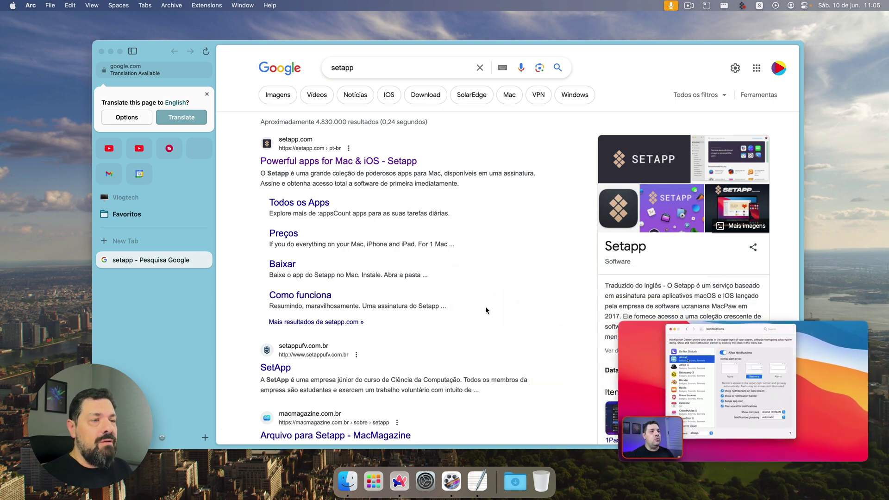
mouse_move(790, 372)
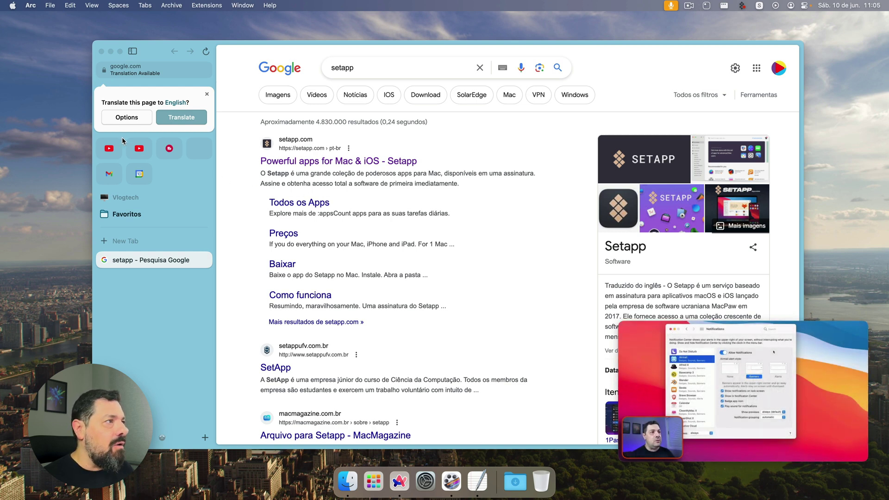
Dismiss the translation prompt, switch to the YouTube video tab and back to the setapp results, and return to the video from the floating player.
left_click(207, 94)
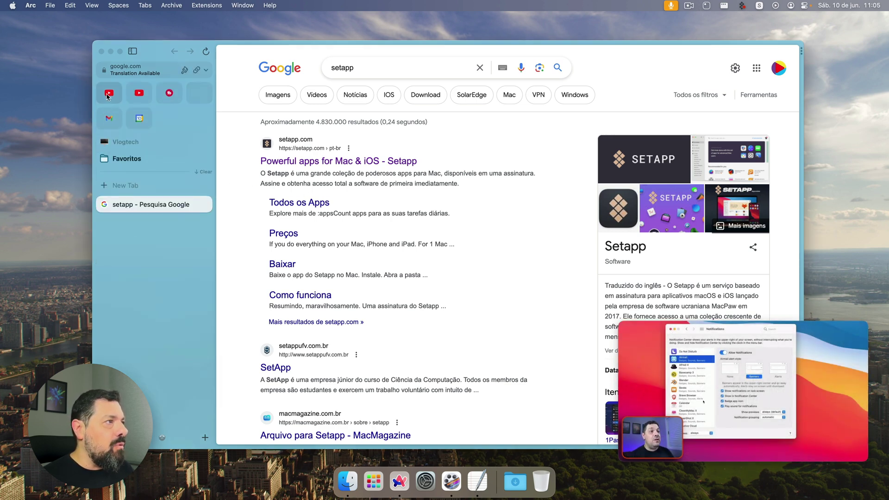
left_click(108, 95)
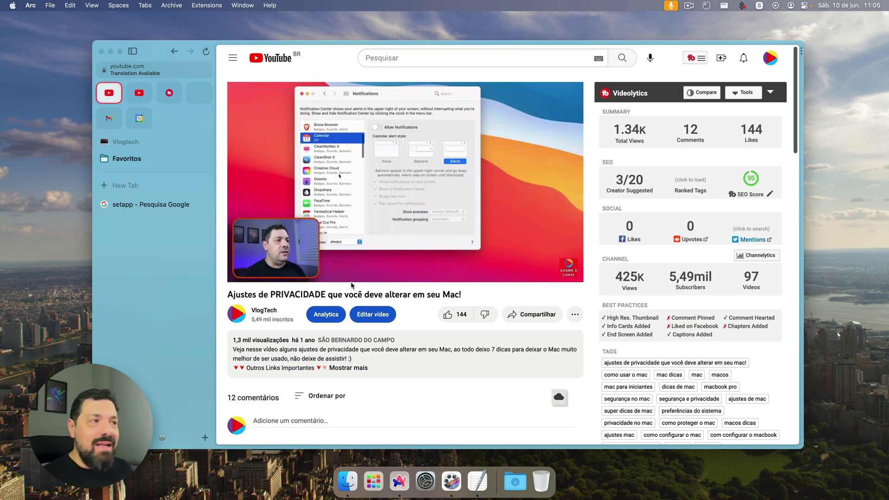
left_click(116, 205)
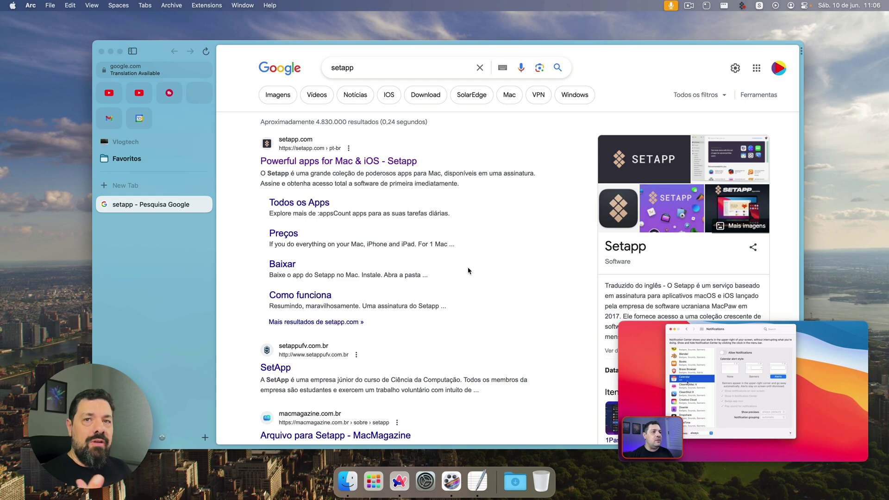
left_click(643, 332)
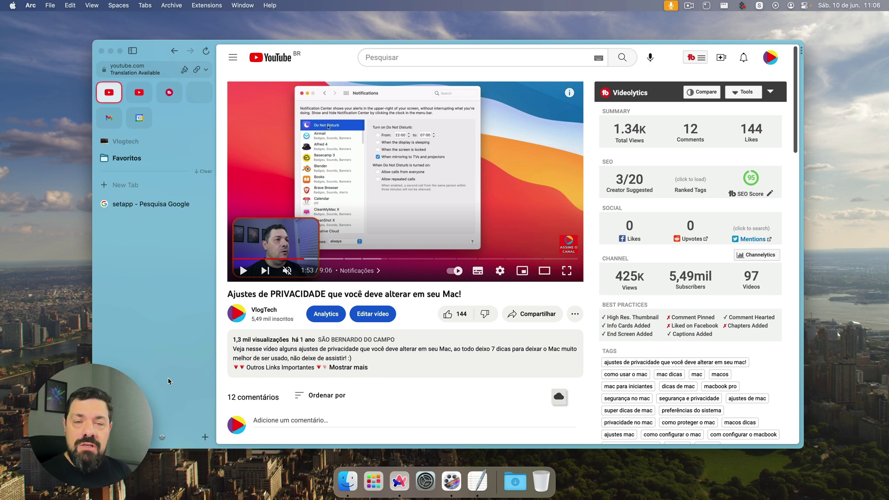
Look through the library's Media, Downloads, and Easels & Notes sections, and return to the YouTube video page.
left_click(102, 437)
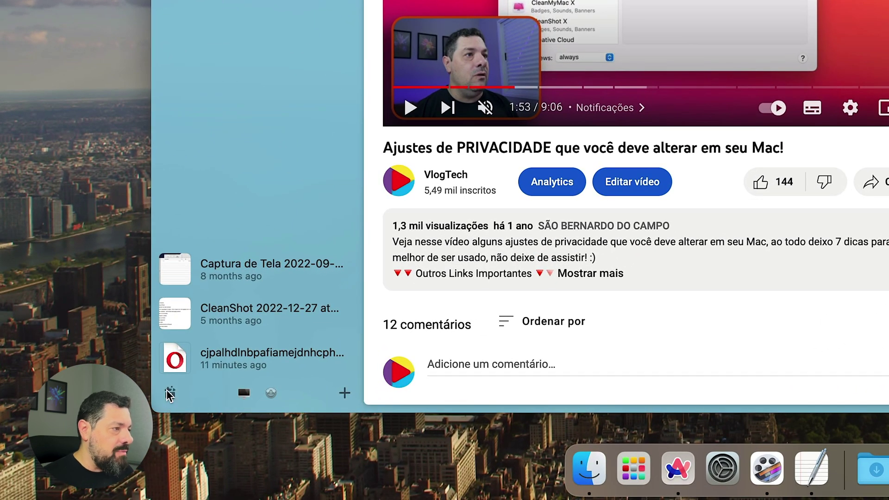
left_click(170, 392)
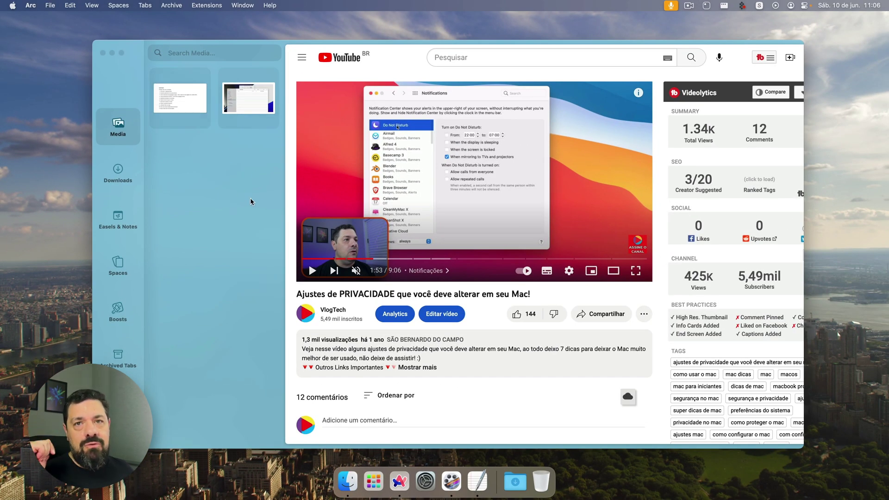
left_click(111, 175)
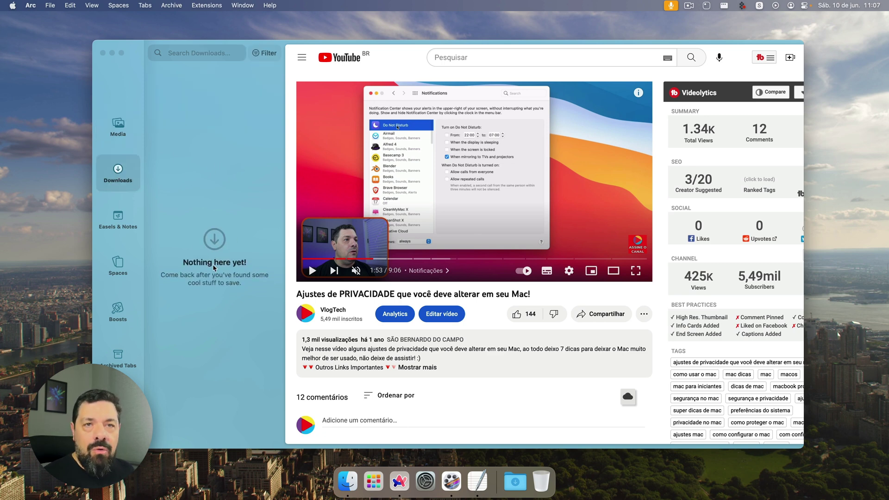
left_click(112, 232)
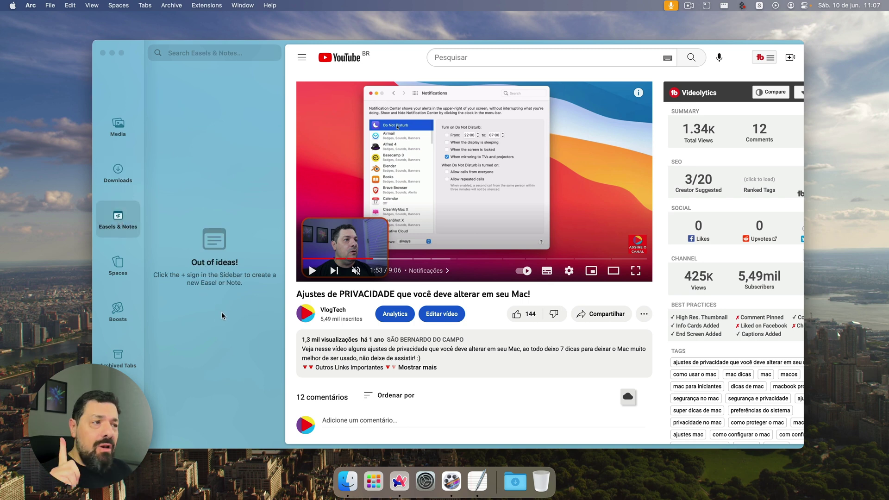
key("Escape")
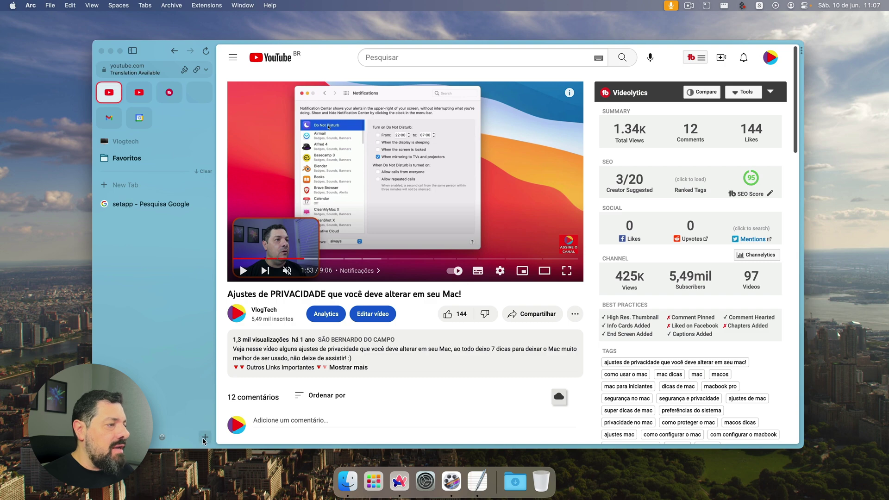
Create a new note by searching the command bar for "note".
left_click(204, 438)
left_click(174, 261)
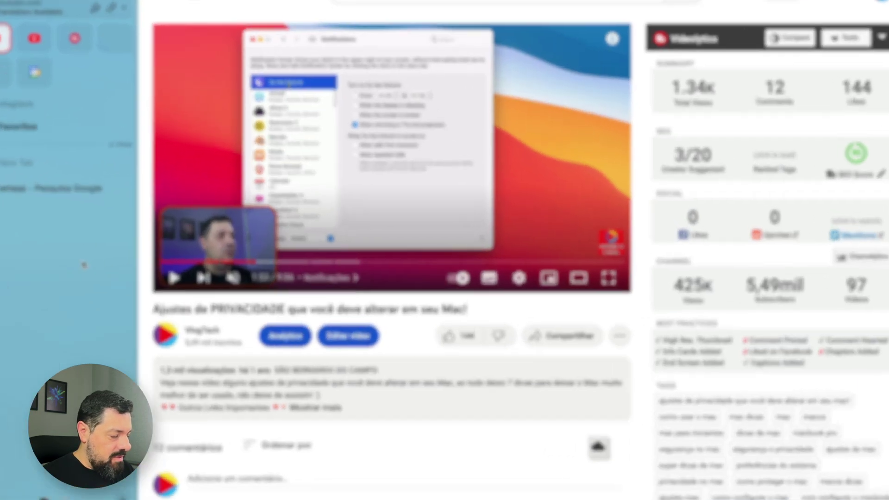
key("super+t")
type("note")
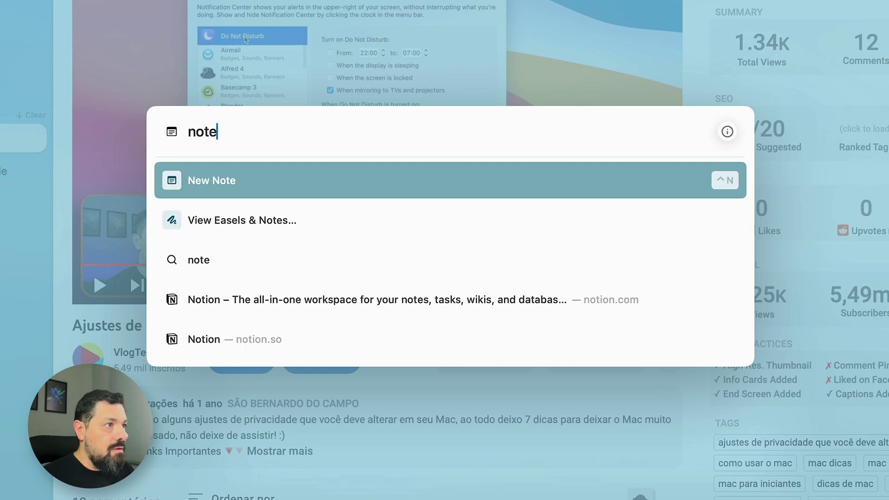
key("Return")
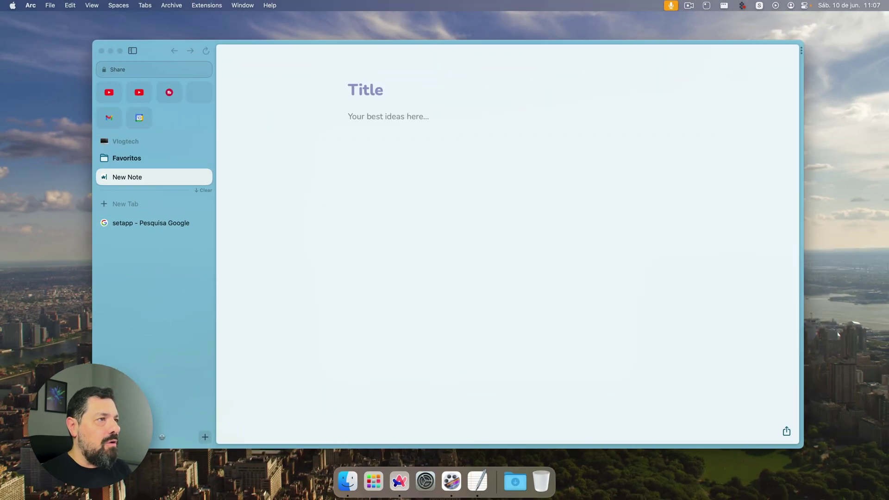
Title the note "Nota para o video do Arc" and add the body lines "Kjhkldfg" and "Dfsgl;hdfgknj".
type("Nota ")
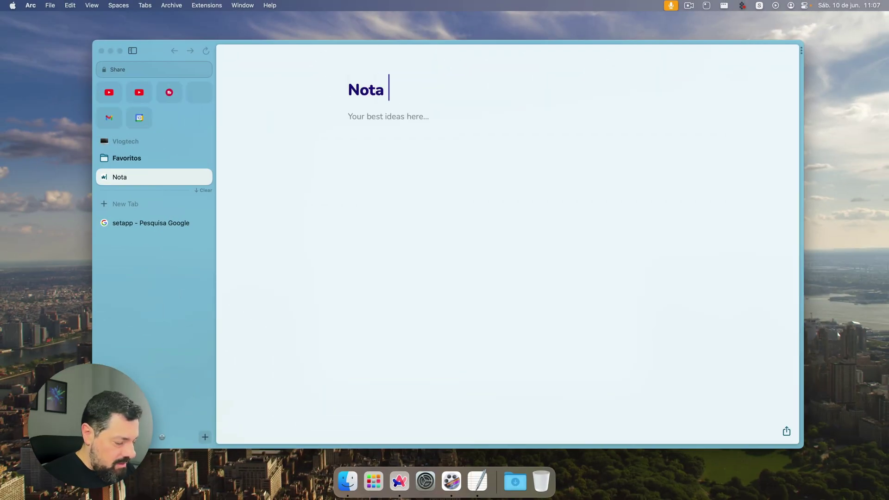
type("para o video do Arc")
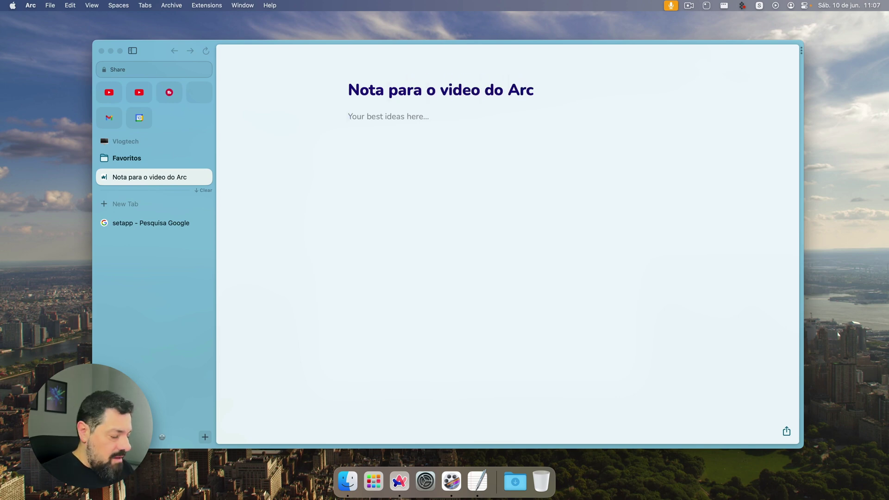
key("Return")
type("Kjhkldfg")
key("Return")
type("dfs")
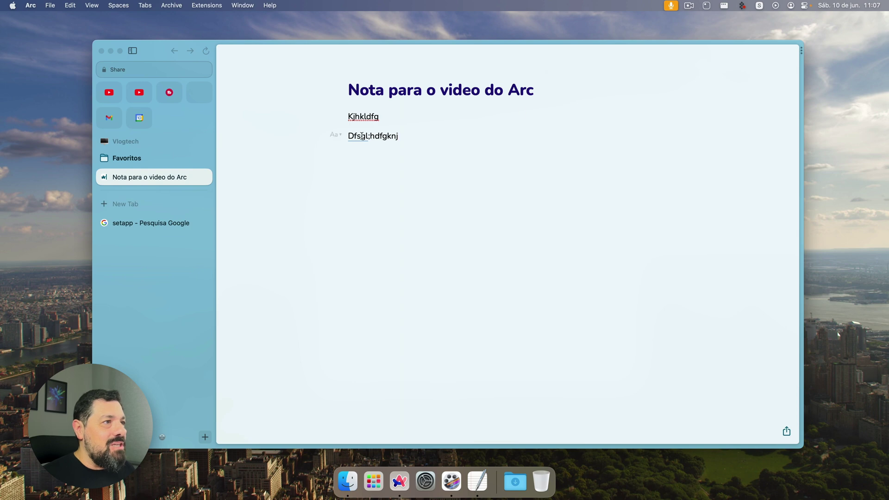
Format the note's second body line as an H1 heading with bold and italic styling.
left_click(335, 135)
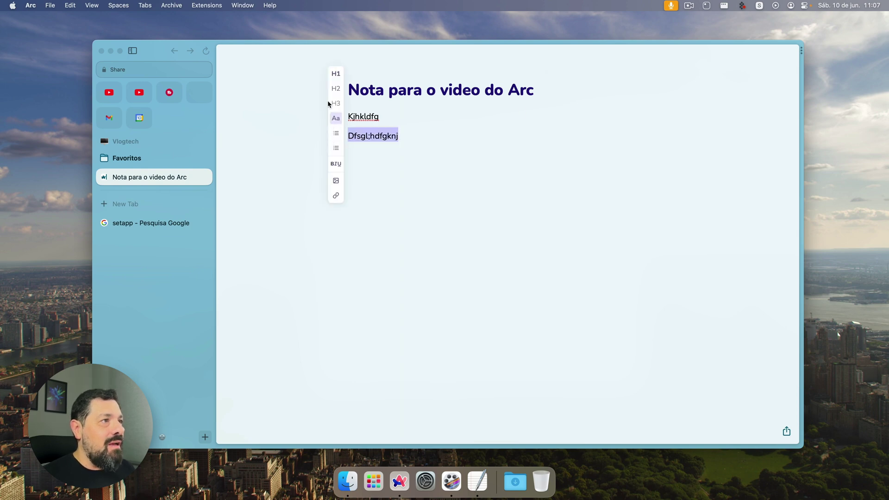
left_click(335, 74)
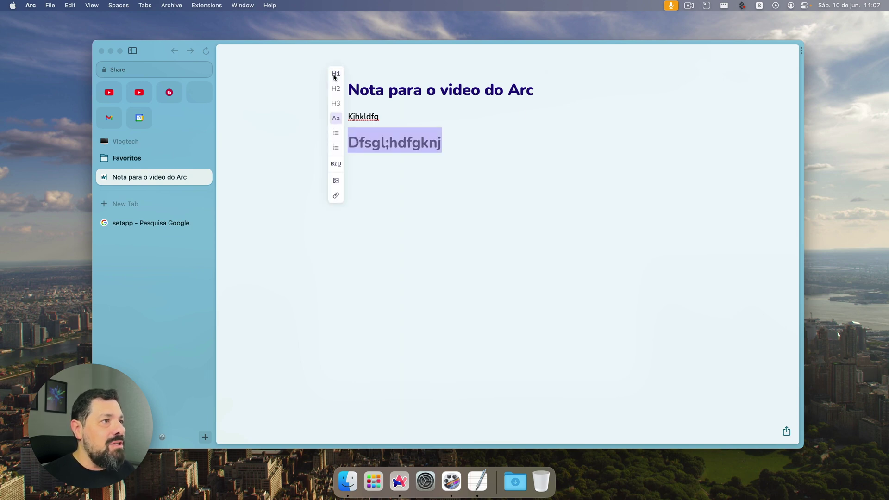
left_click(335, 160)
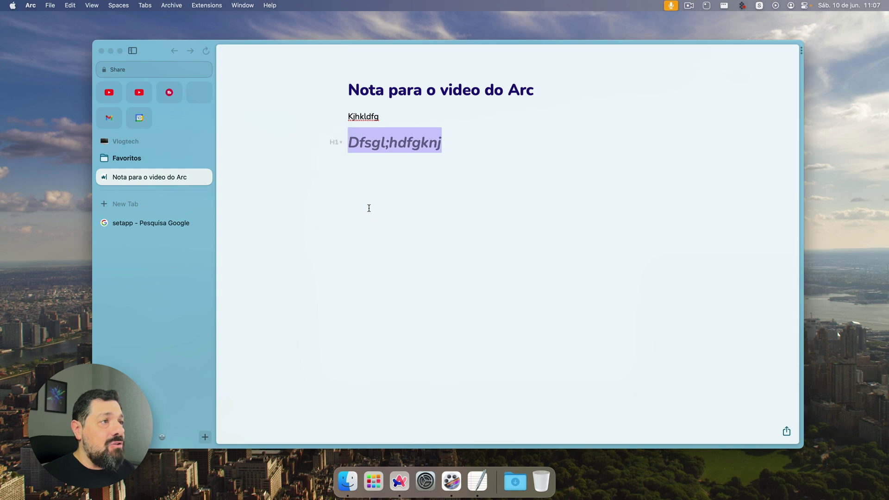
left_click(447, 155)
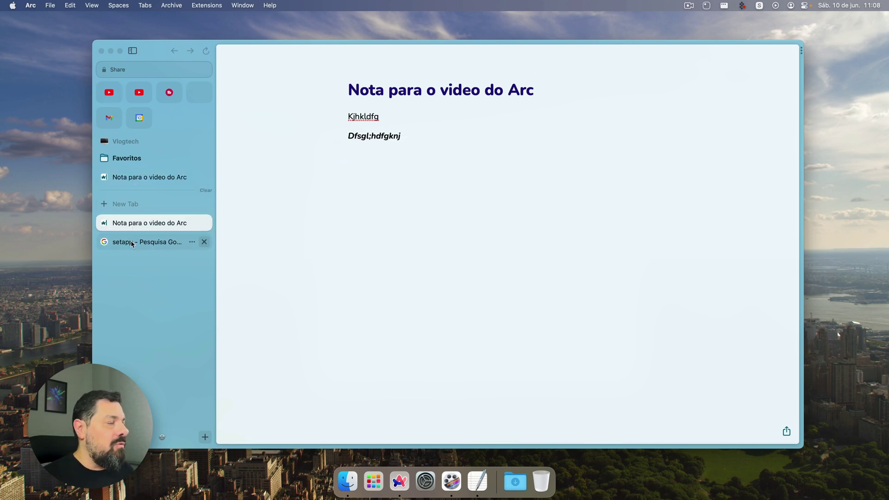
Show the YouTube video and the note side by side in split view, with the video pane wider than the note.
left_click(108, 92)
left_click_drag(131, 227, 704, 242)
left_click_drag(507, 243, 598, 243)
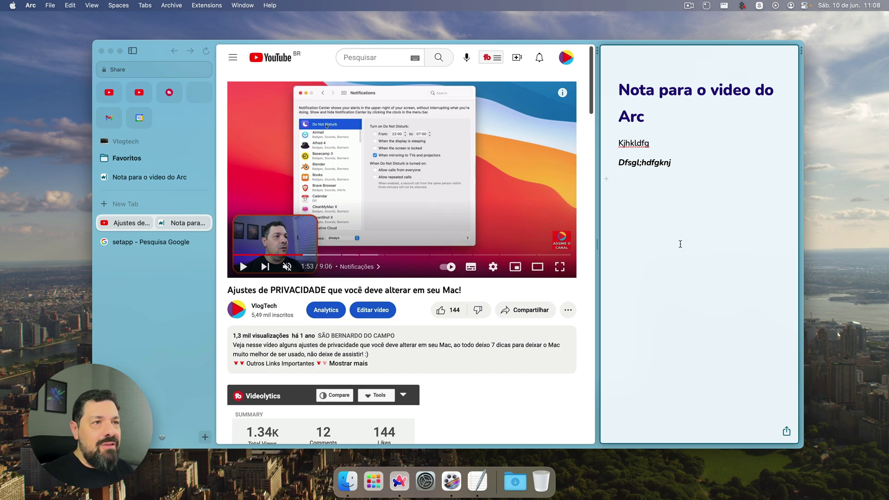
Add the line "gkfgkg[pko" to the note and close the note's pane in the split view.
type("kg[pko")
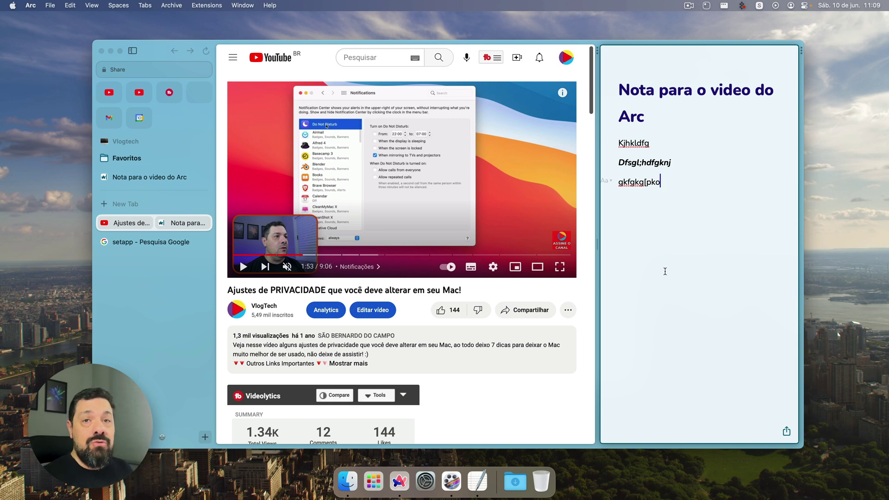
key("super+w")
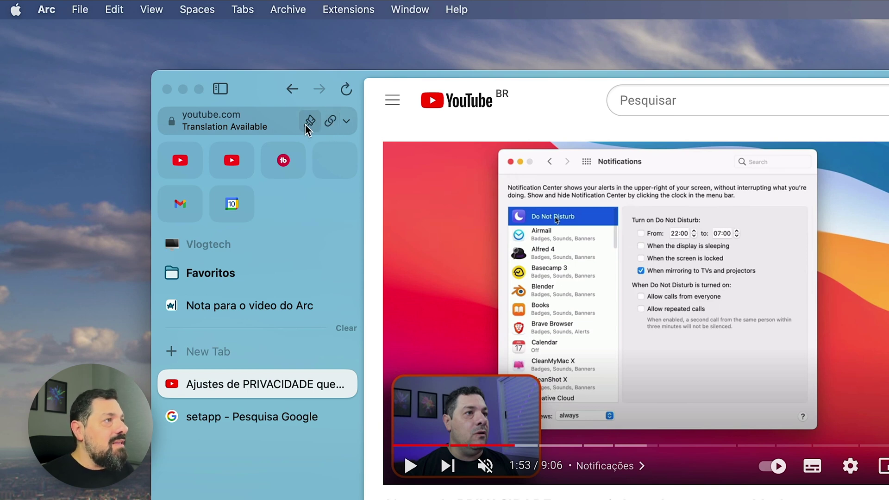
Capture the page's video player area into a new easel and reposition the capture on the canvas.
left_click(346, 121)
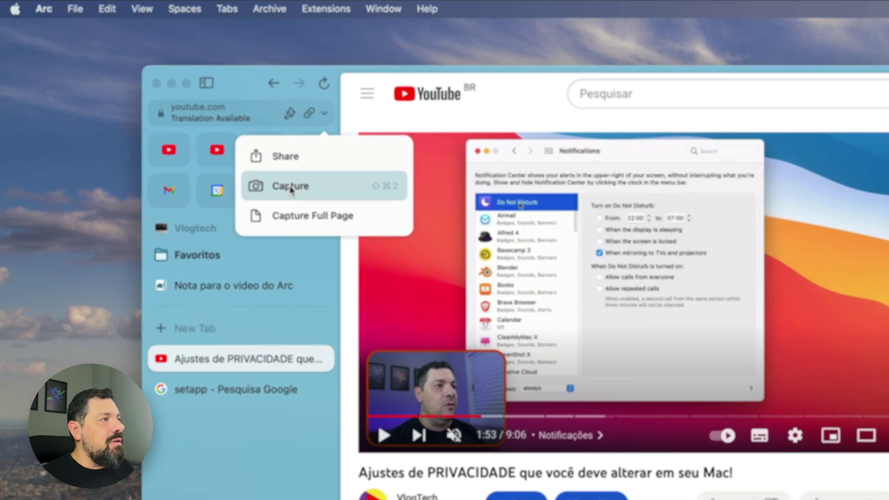
left_click(308, 201)
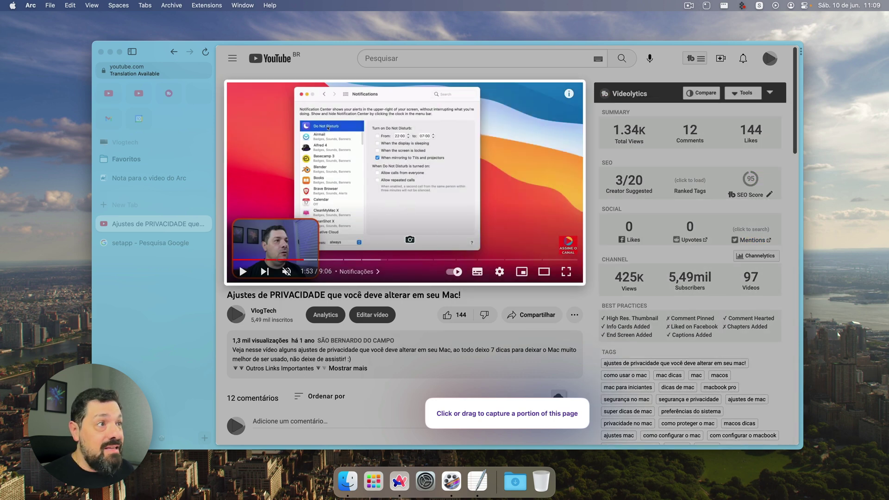
left_click(414, 208)
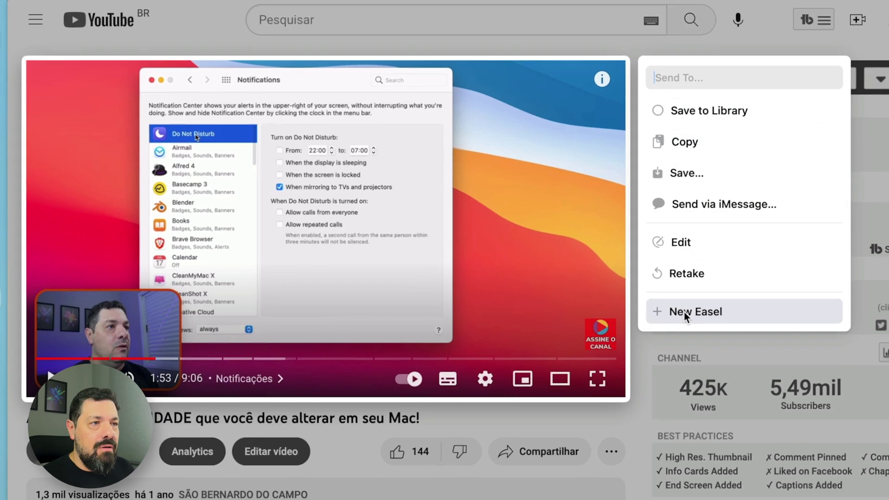
left_click(694, 327)
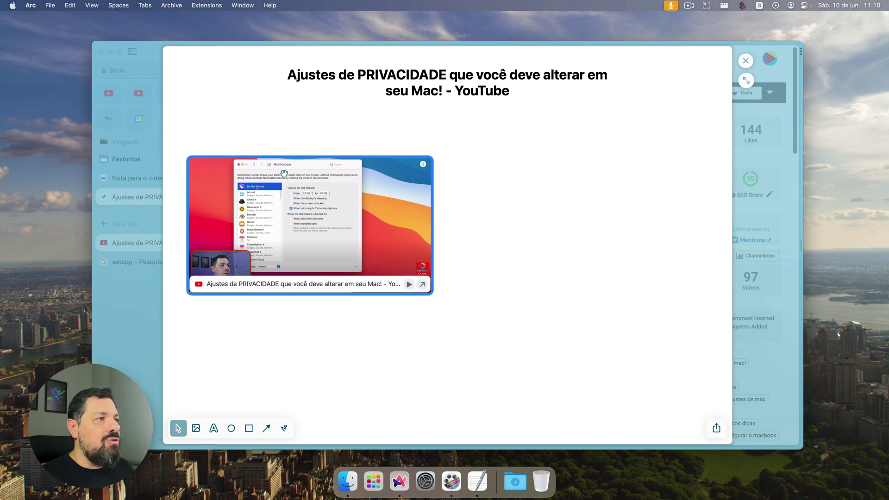
left_click_drag(394, 226, 421, 206)
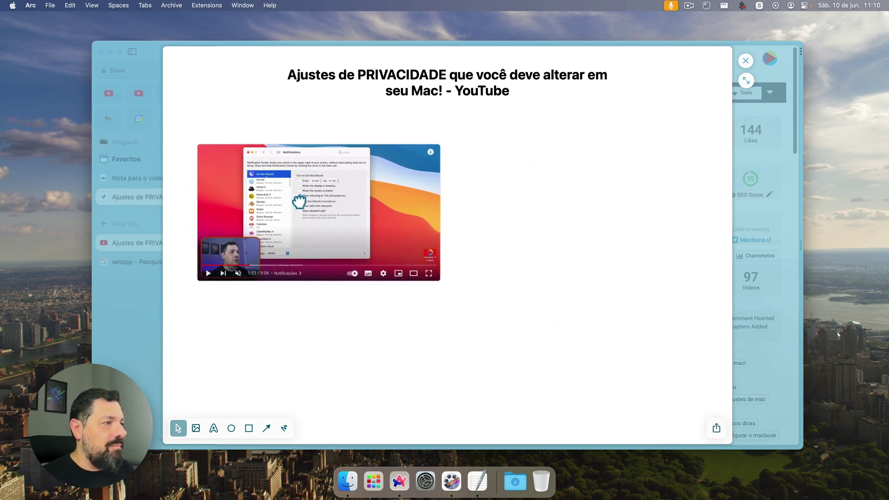
left_click(309, 189)
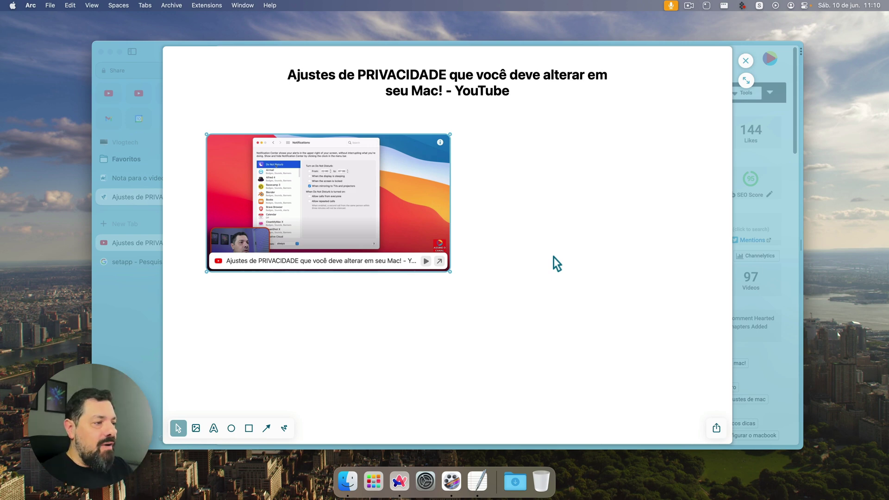
Add the text "Esse video é bem informativo" to the easel and place it to the right of the captured video.
left_click(213, 428)
left_click(473, 179)
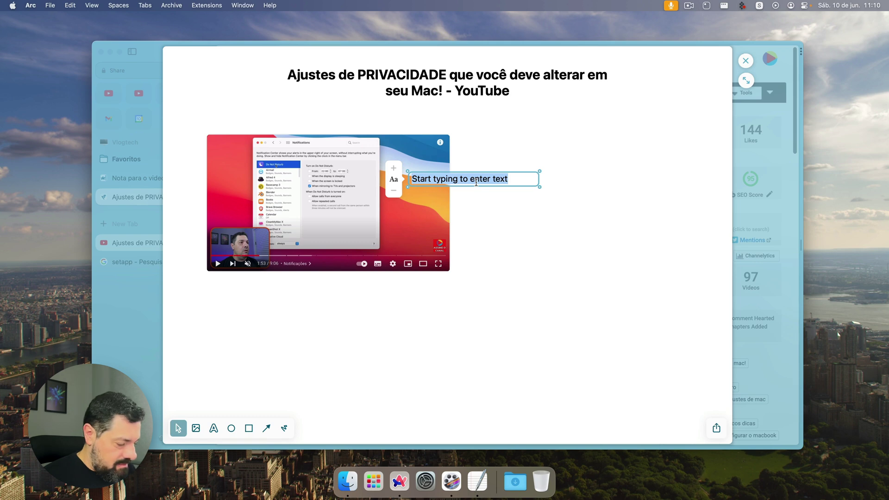
type("Esse video é bem informativo")
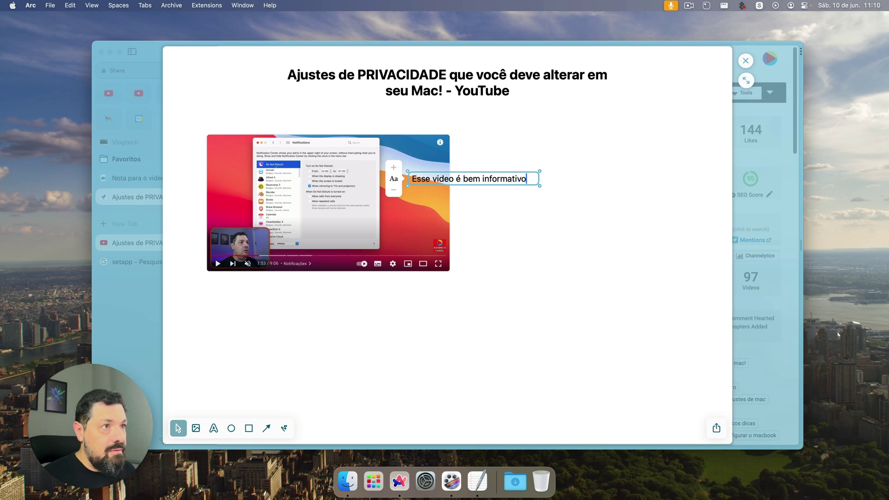
left_click(480, 220)
left_click_drag(450, 178, 582, 178)
left_click(284, 428)
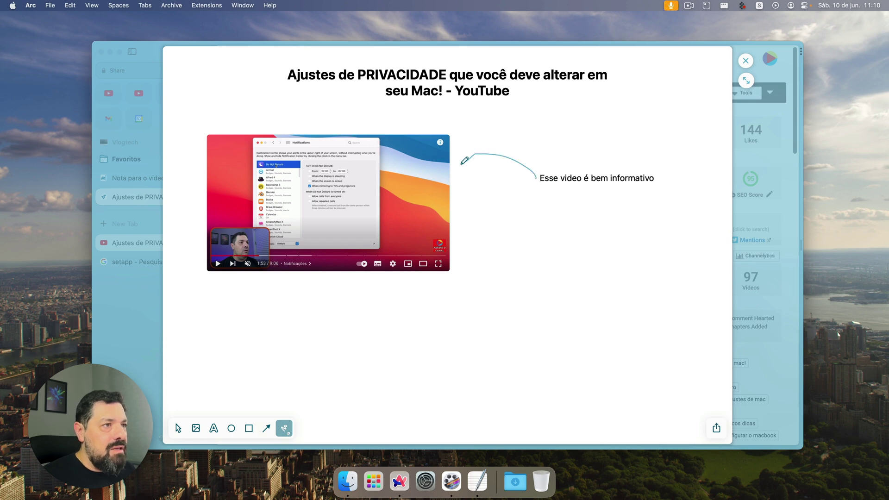
left_click_drag(464, 174, 497, 176)
key("super+z")
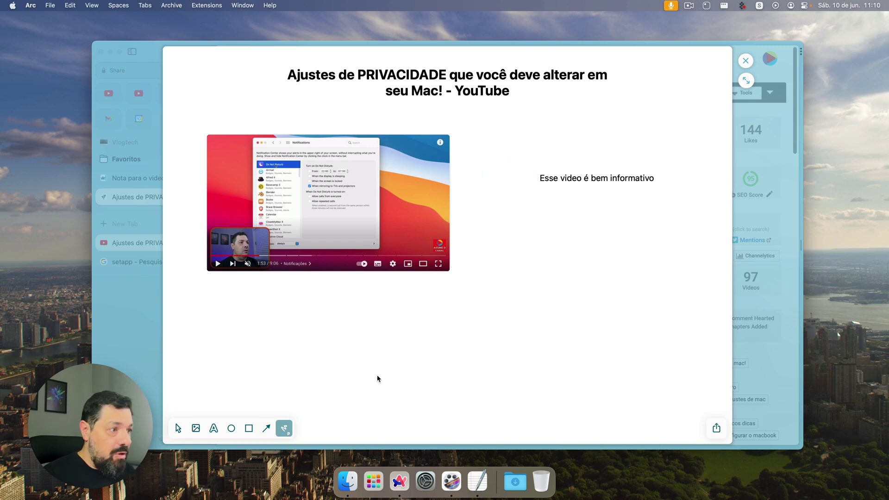
Draw a red arrow from the text "Esse video é bem informativo" to the captured video.
left_click(266, 428)
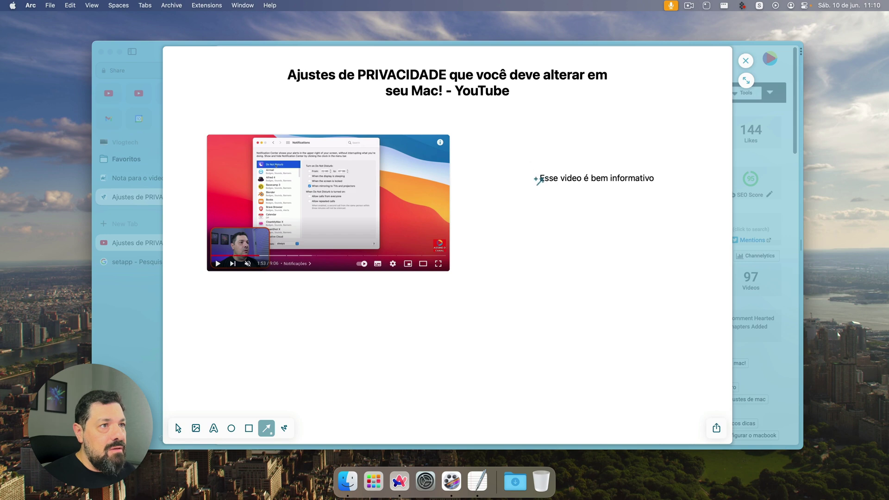
mouse_move(535, 178)
left_mouse_down()
mouse_move(456, 172)
mouse_move(471, 195)
mouse_move(454, 186)
left_mouse_up()
left_click(499, 149)
left_click(410, 346)
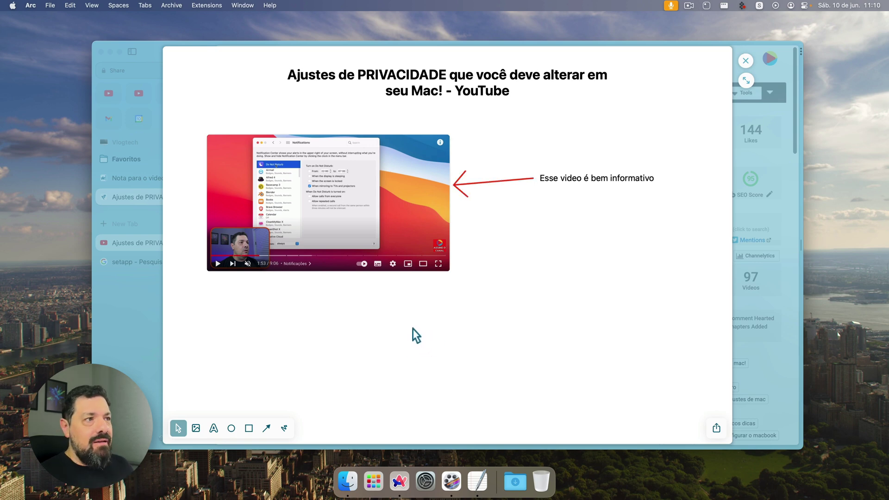
left_click(196, 430)
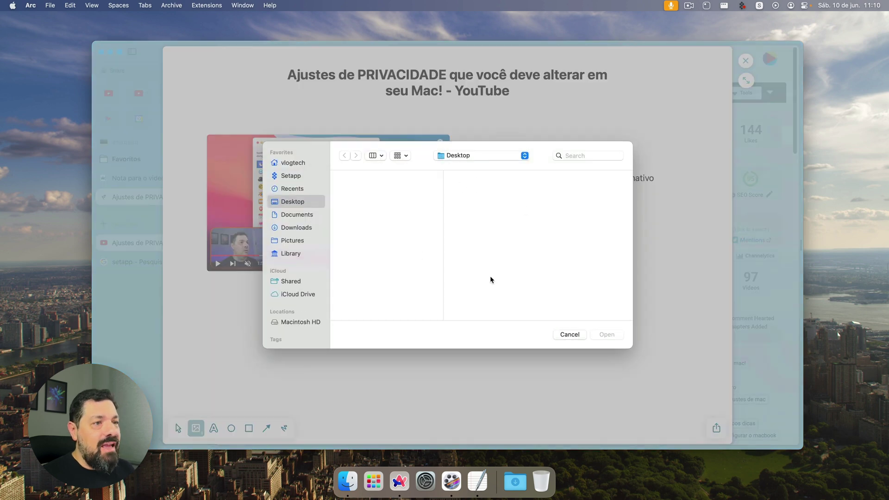
left_click(564, 335)
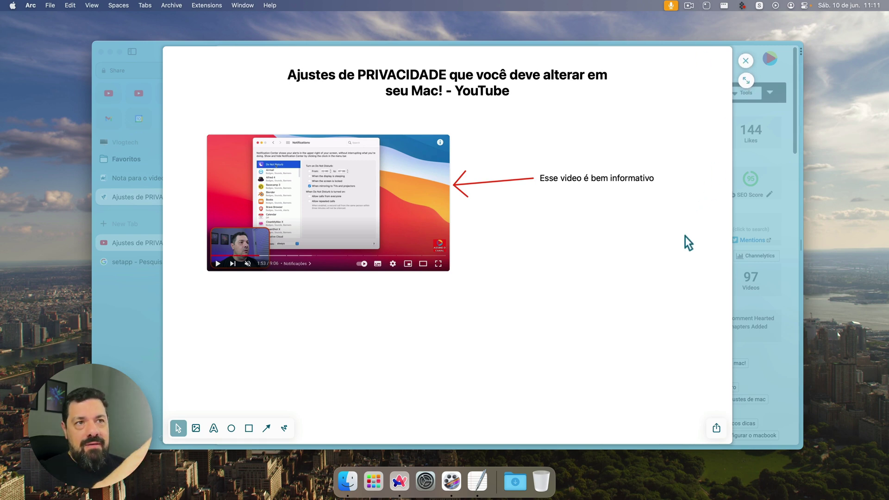
Expand the easel to fill the browser window and close the YouTube video's tab.
left_click(746, 80)
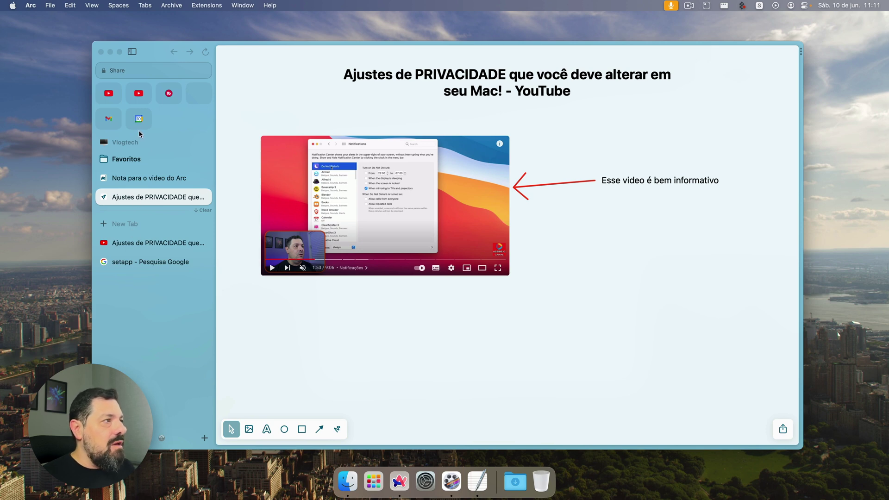
left_click(132, 246)
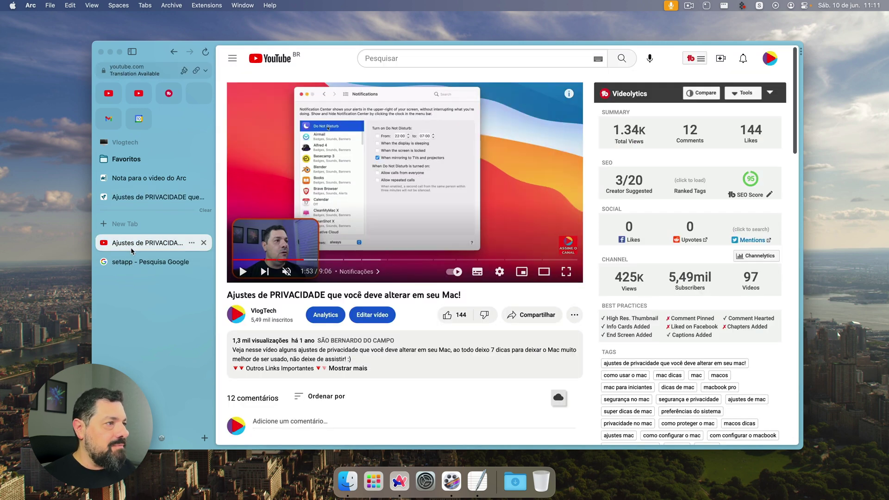
left_click(203, 243)
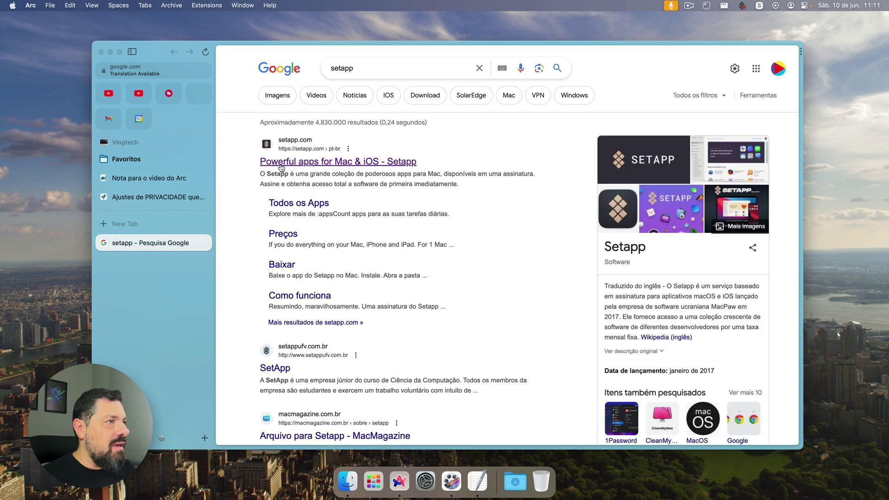
Capture the first Setapp logo from the Google image results and send it to the existing "Ajustes de PRIVACIDADE" easel.
left_click(279, 96)
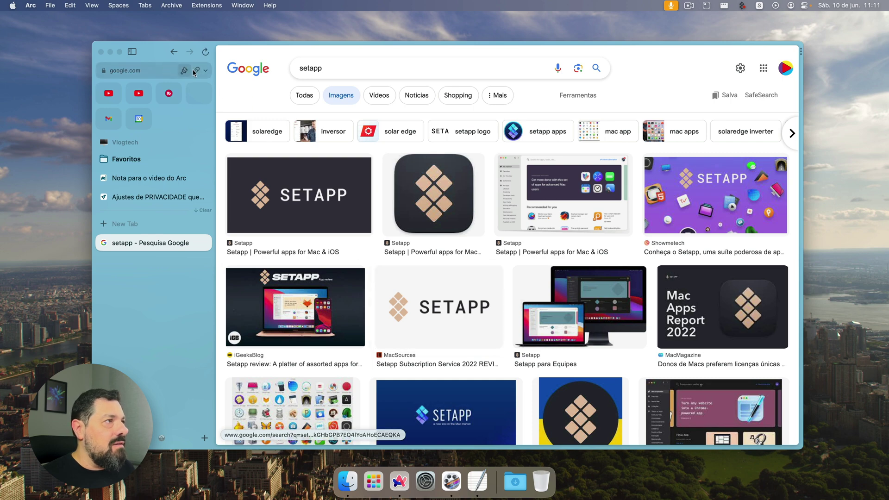
left_click(190, 73)
left_click(190, 118)
left_click(299, 194)
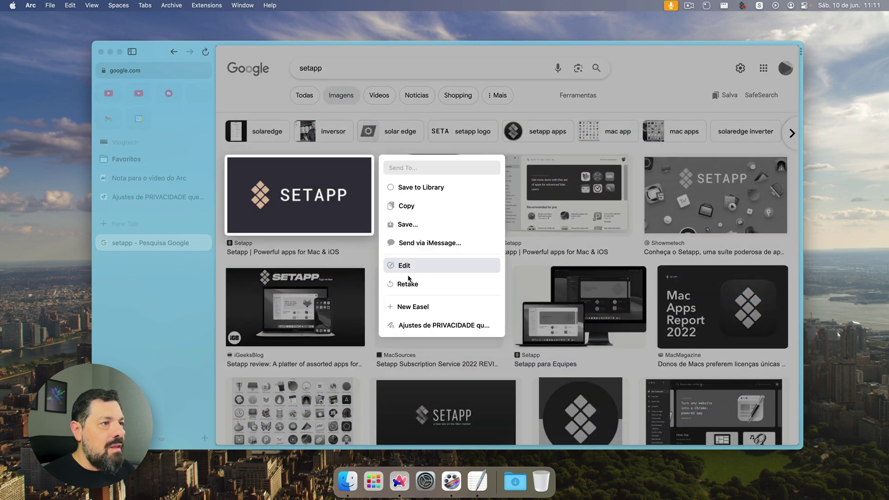
left_click(413, 327)
Shrink the Setapp logo capture and place it below the text "Esse video é bem informativo".
scroll(302, 262, "up", 3)
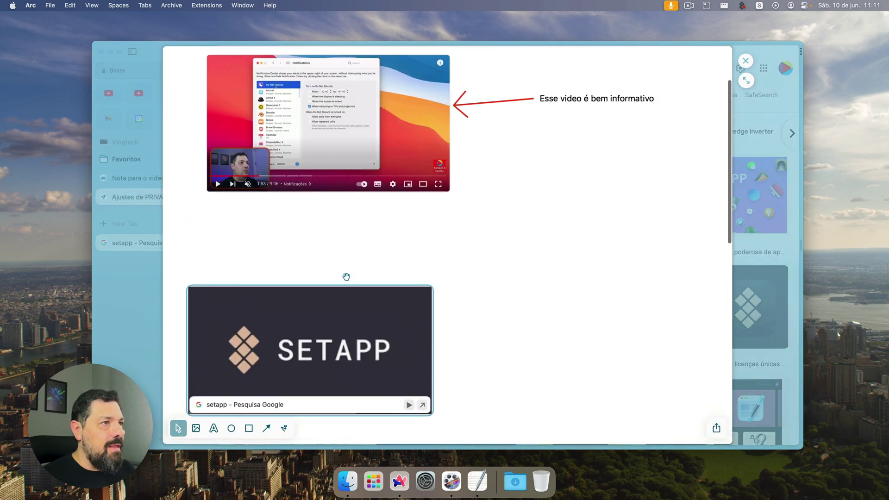
left_click_drag(295, 312, 556, 217)
scroll(413, 287, "up", 3)
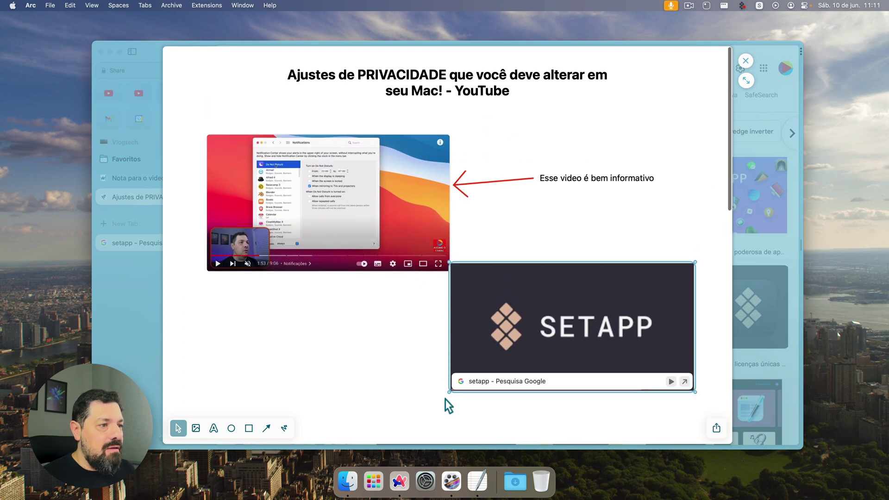
left_click_drag(449, 392, 526, 354)
left_click_drag(590, 297, 566, 278)
left_click(368, 321)
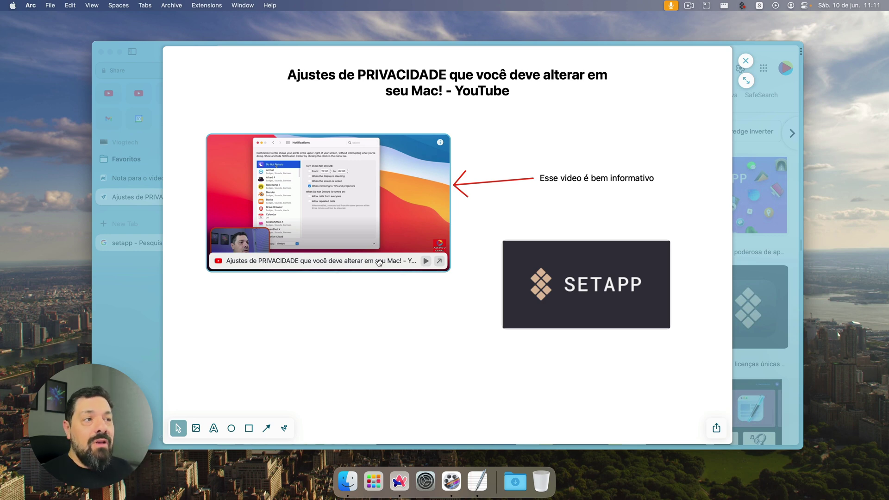
Replace the video screenshot on the easel with the live website, and flip it back to the screenshot.
left_click(426, 262)
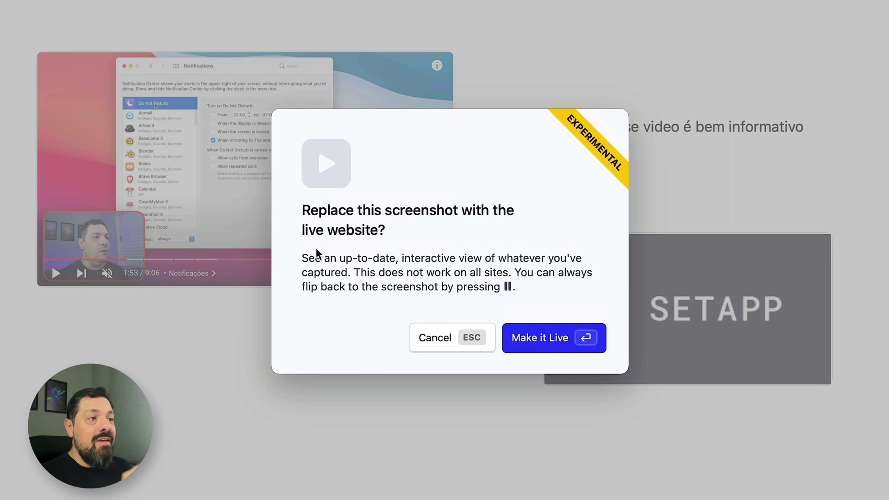
left_click(525, 341)
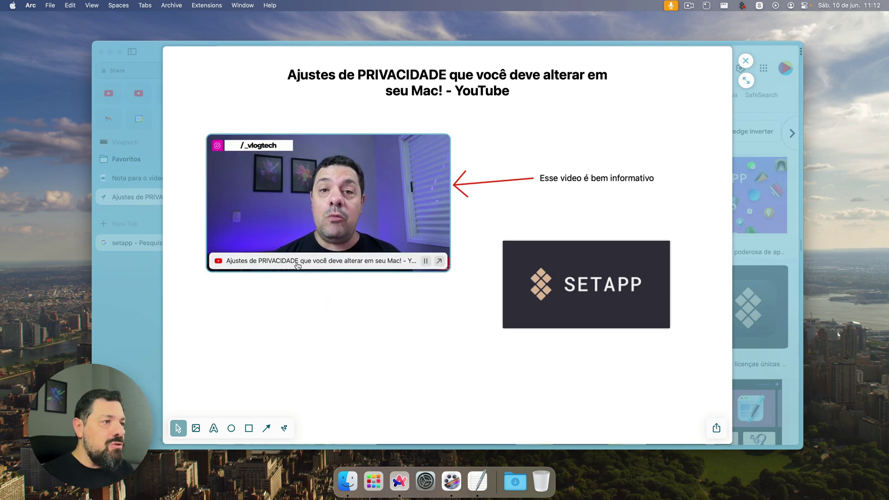
left_click(281, 263)
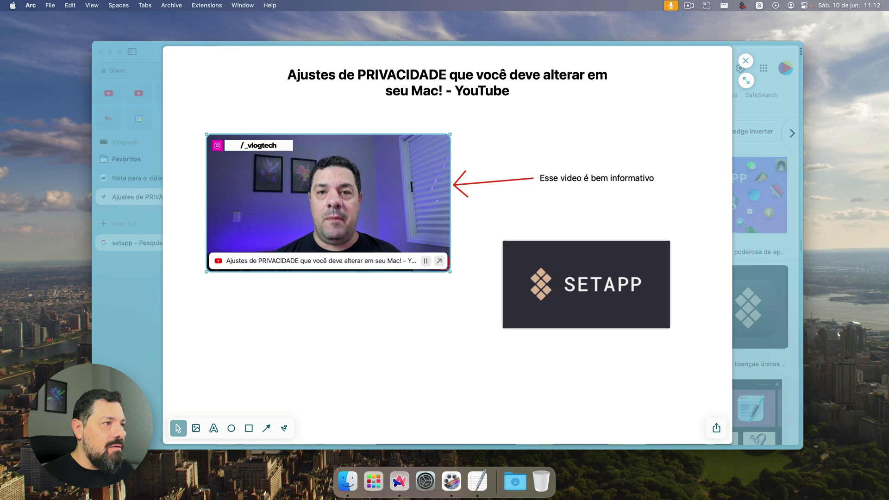
left_click(425, 261)
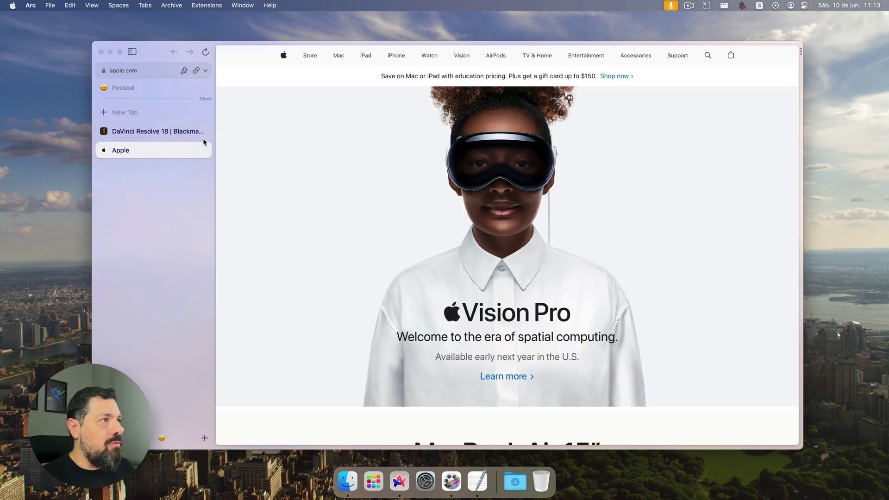
Capture the Vision Pro banner area of the Apple page and save the image to the Desktop.
left_click(205, 70)
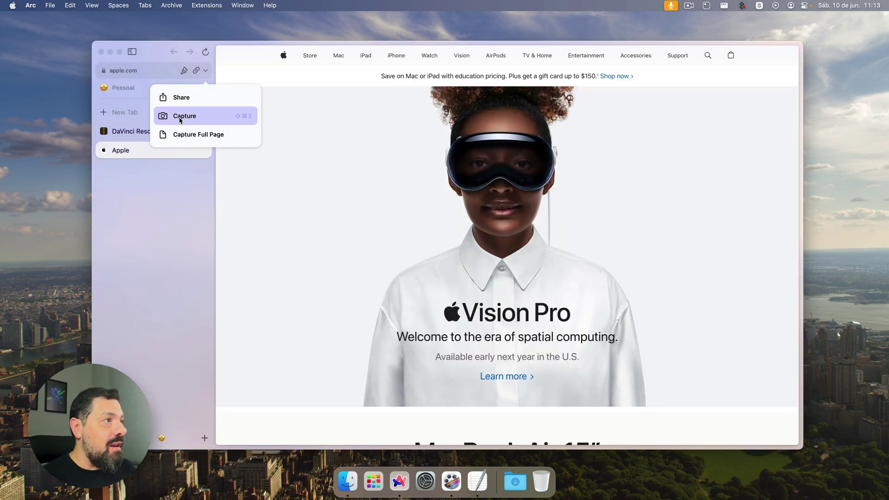
left_click(188, 115)
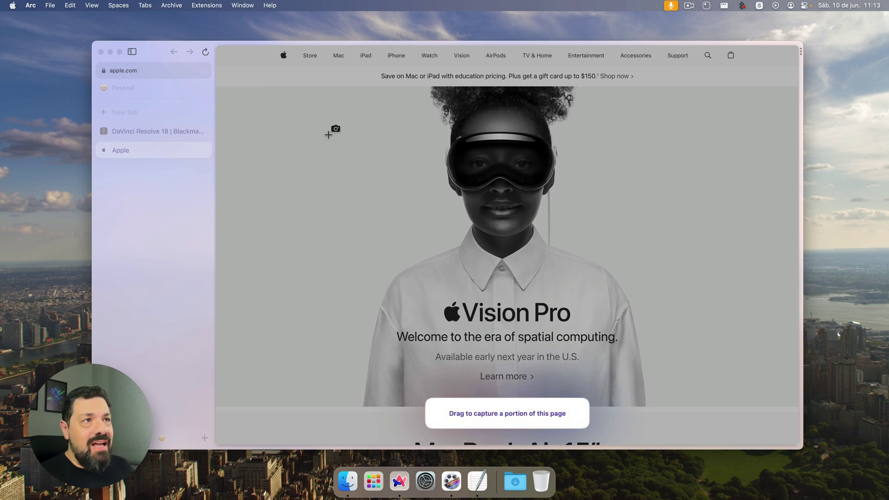
left_click_drag(306, 93, 707, 388)
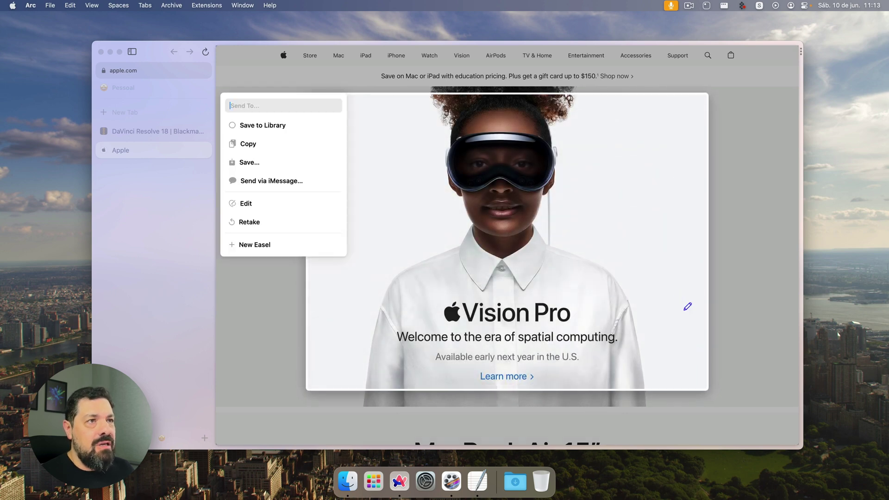
left_click(248, 163)
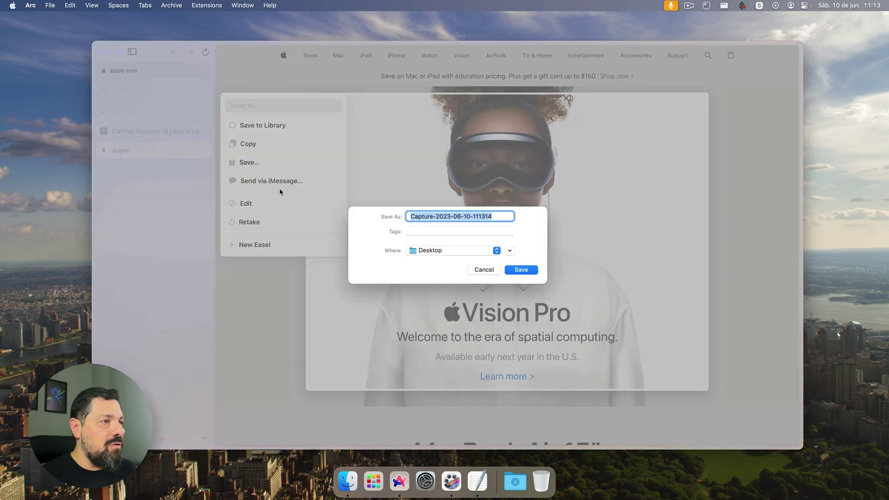
key("Return")
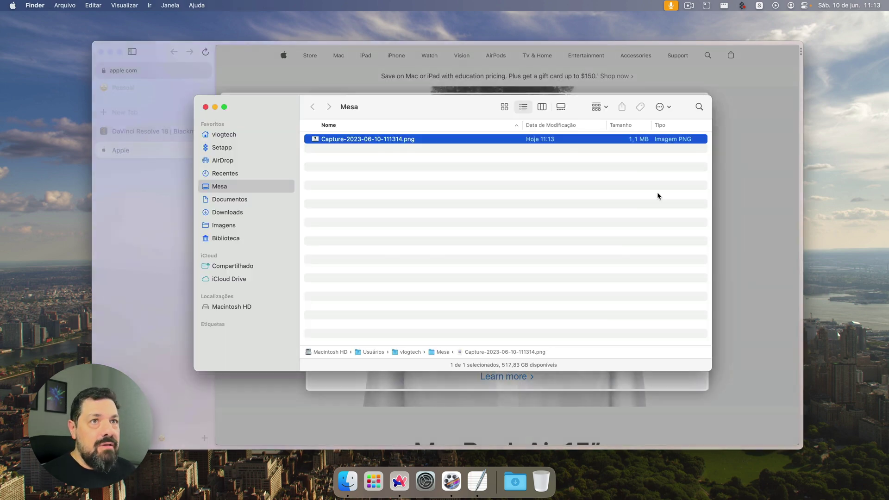
Preview the saved capture from the desktop and close the Finder window.
left_click(856, 30)
key("space")
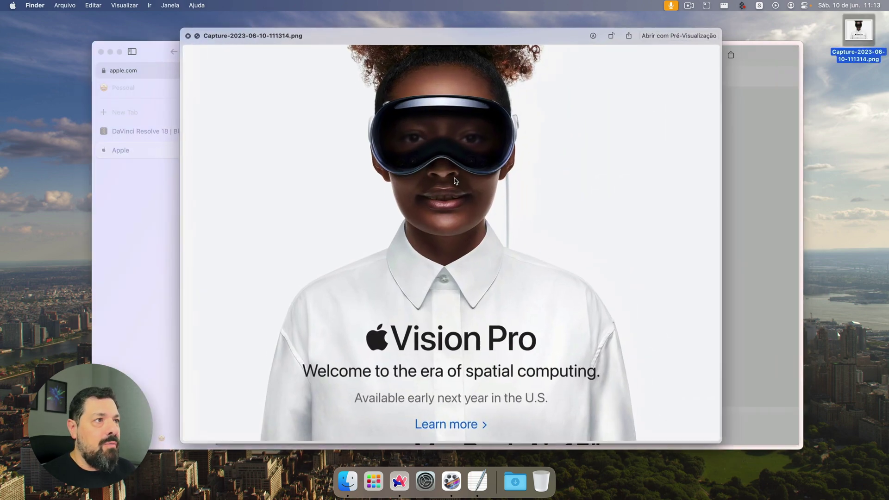
key("space")
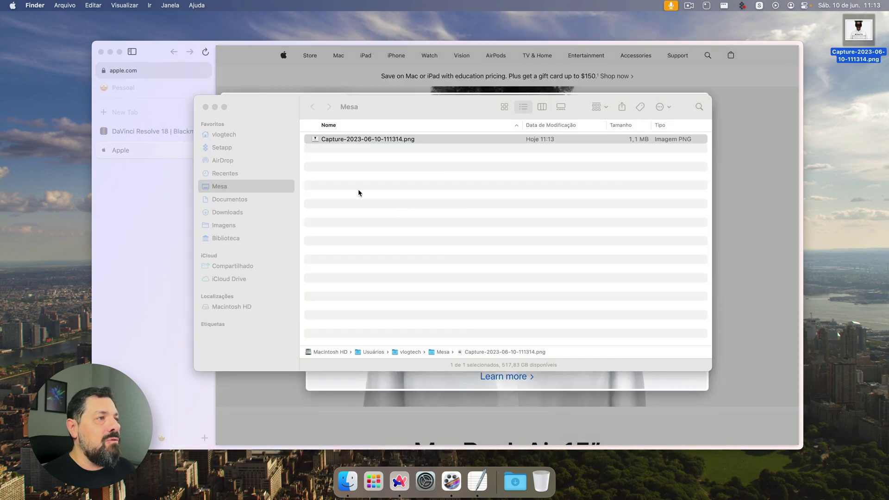
left_click(205, 107)
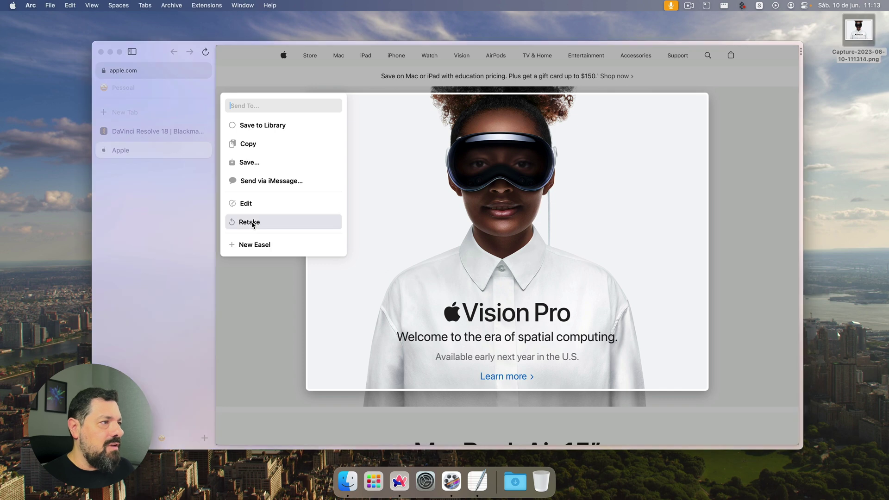
Retake the capture around the woman's head and headset, and open it for editing.
left_click(250, 222)
left_click_drag(349, 111, 644, 265)
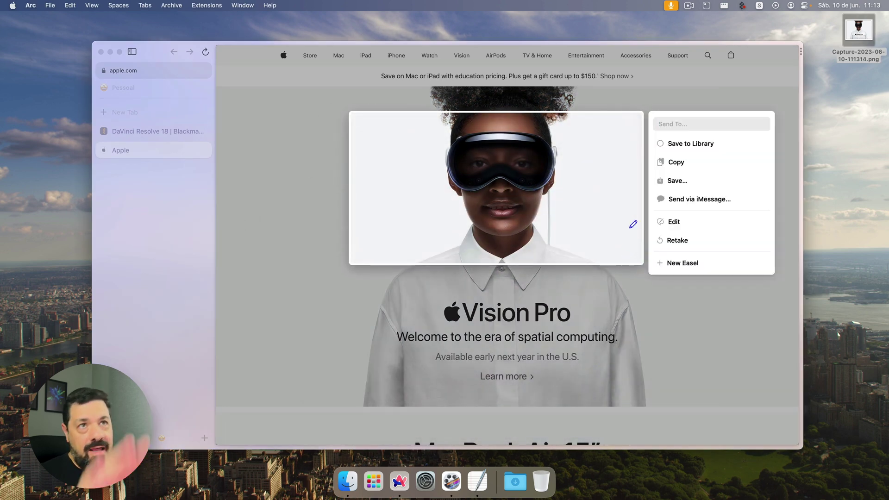
left_click(666, 224)
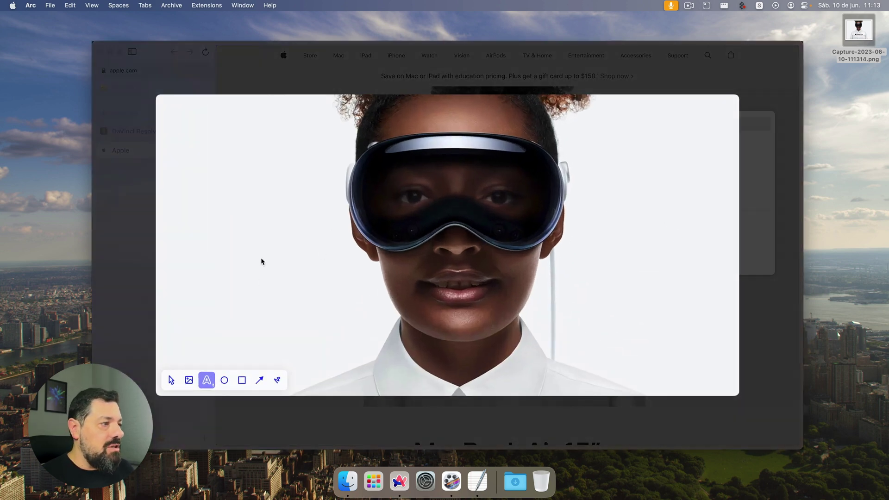
Draw a freehand crossed-out circle beside the headset and a freehand arrow pointing at its opposite side.
left_click(277, 380)
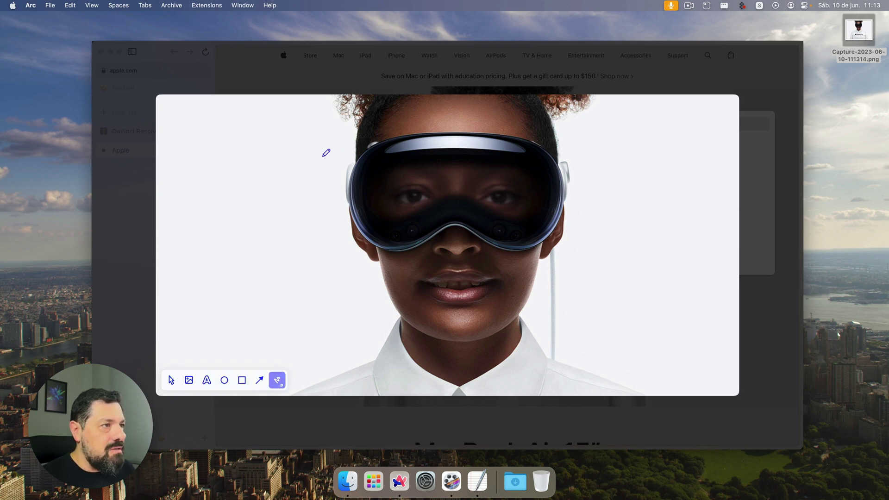
mouse_move(336, 169)
left_mouse_down()
mouse_move(326, 139)
mouse_move(309, 192)
left_mouse_up()
left_click_drag(682, 247, 598, 206)
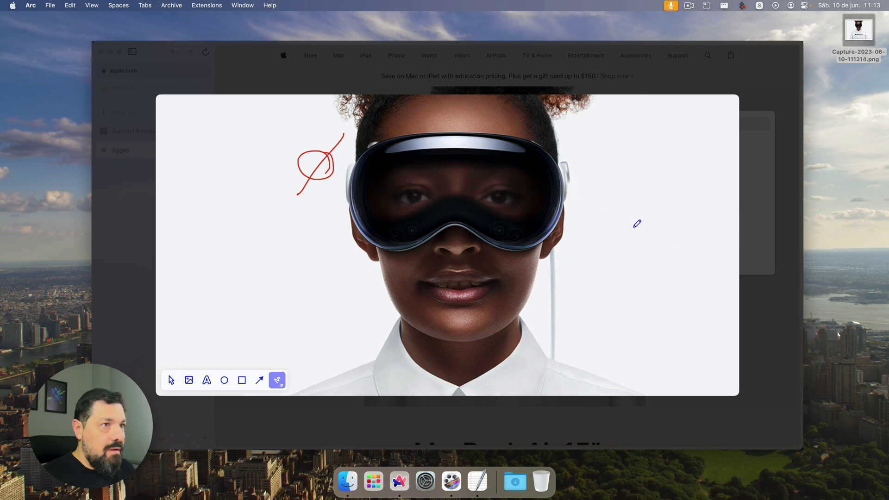
mouse_move(717, 227)
left_mouse_down()
mouse_move(575, 168)
mouse_move(591, 172)
left_mouse_up()
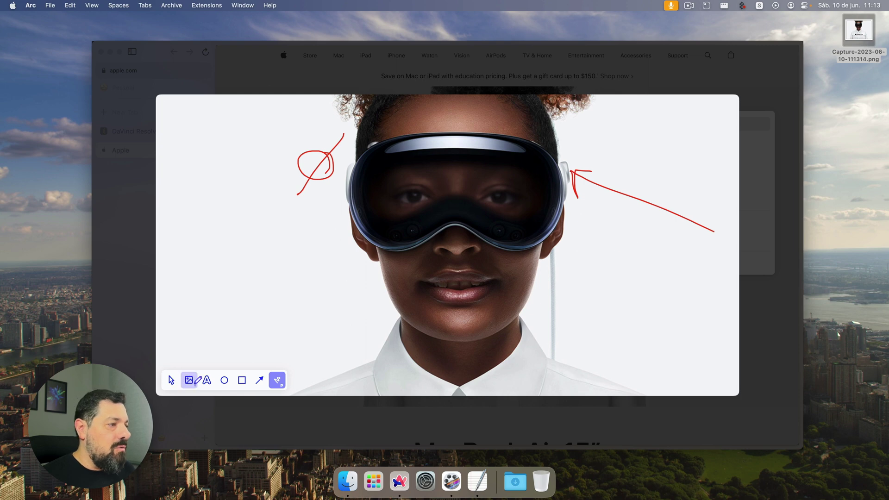
Add a circle over the arrow's tip at the headset's edge and colour it orange.
left_click(225, 381)
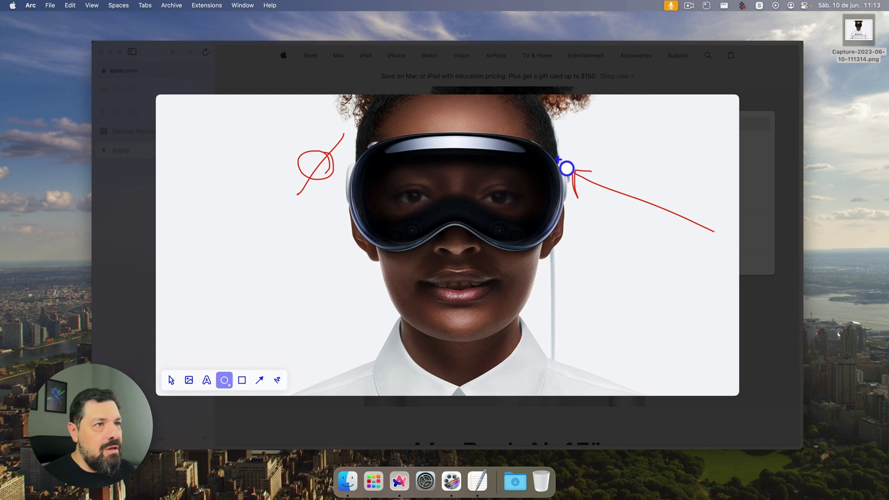
left_click_drag(591, 198, 593, 201)
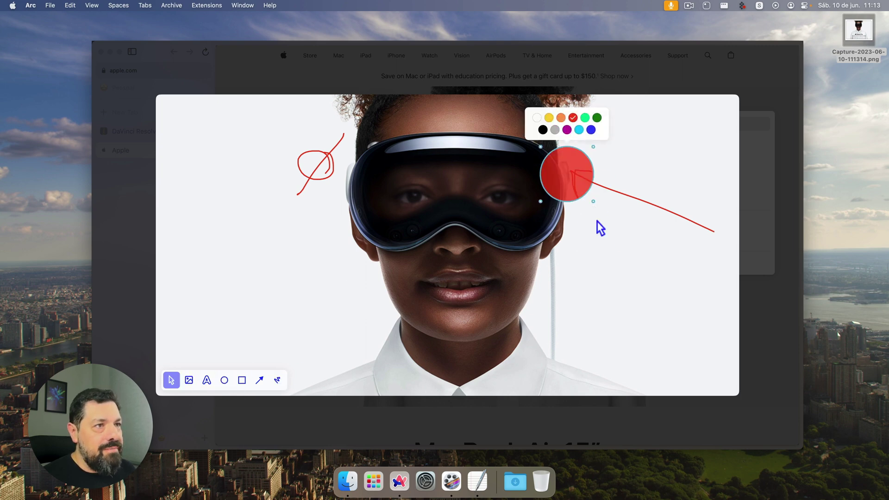
left_click(561, 119)
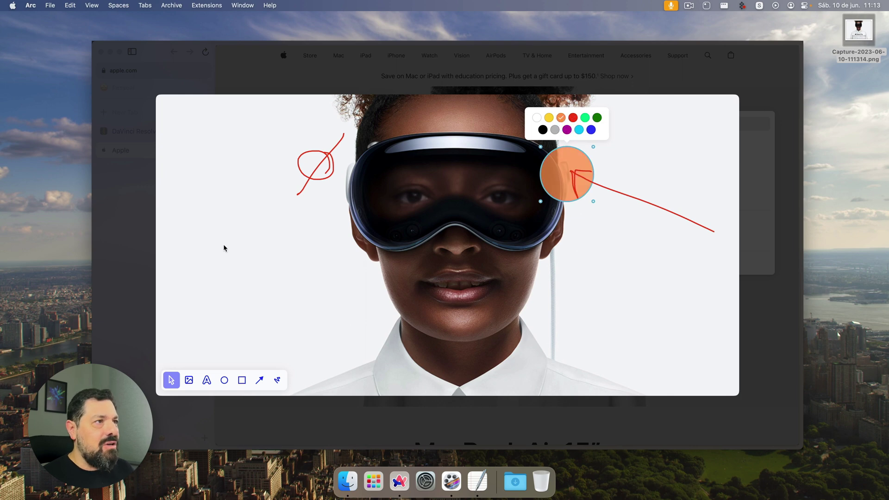
Finish annotating, save the annotated capture to the Library, and leave capture mode.
left_click(720, 115)
key("Escape")
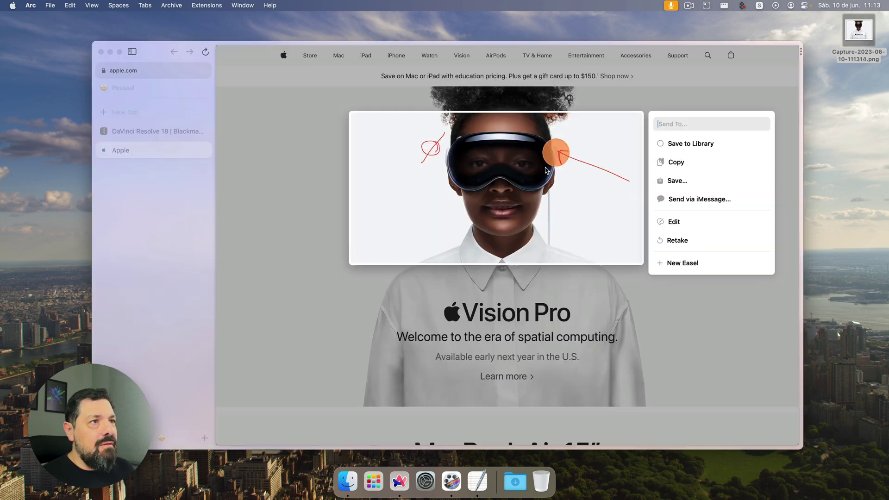
left_click(679, 144)
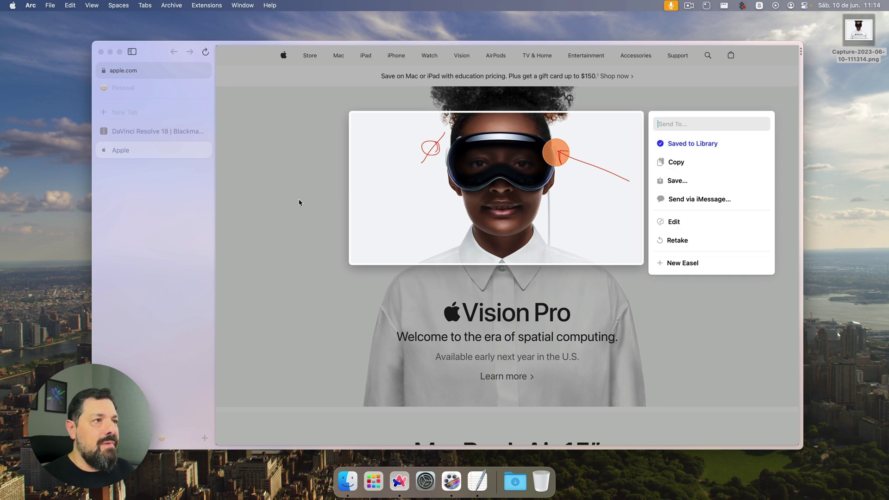
left_click(275, 243)
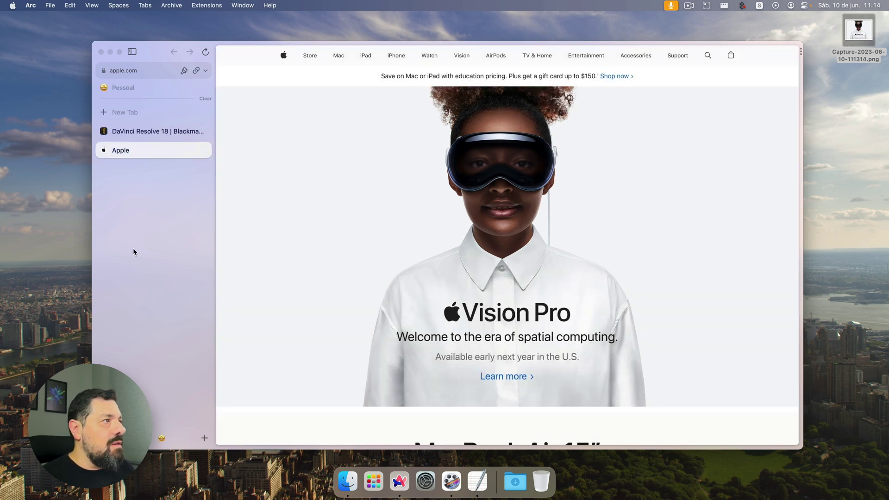
View the latest annotated headset capture in the Library's media collection, and close its preview.
left_click(103, 438)
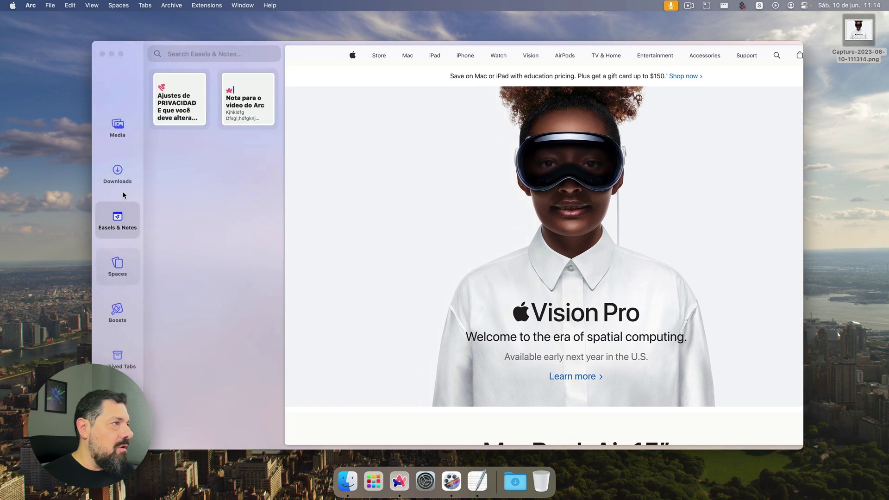
left_click(118, 128)
left_click(179, 105)
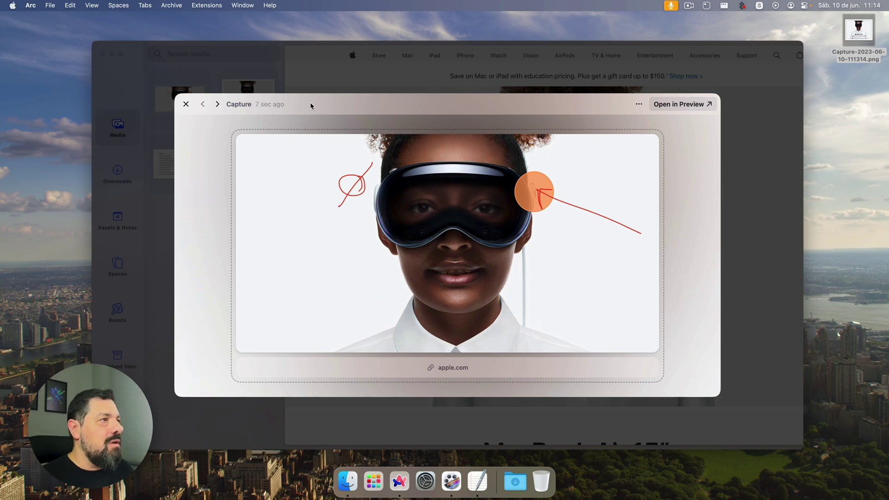
left_click(186, 105)
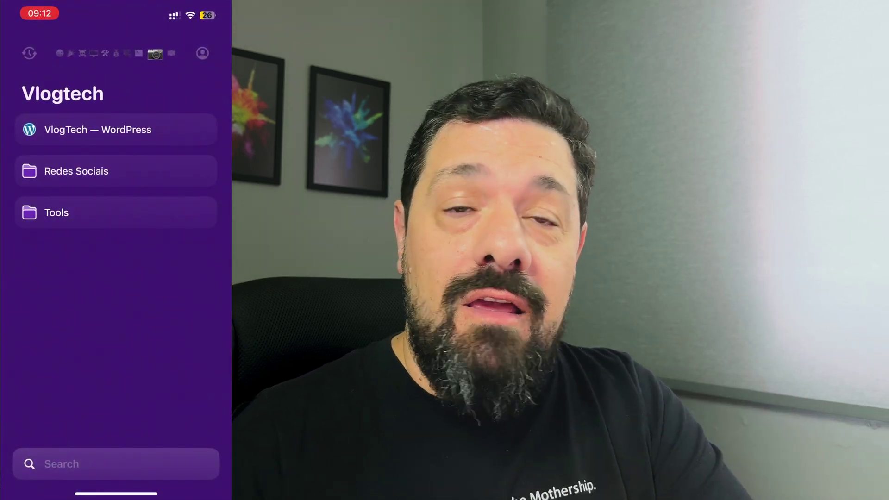
In the Arc mobile app, view the Tools folder of the Vlogtech space and bring up the search field.
left_click(51, 463)
left_click(56, 213)
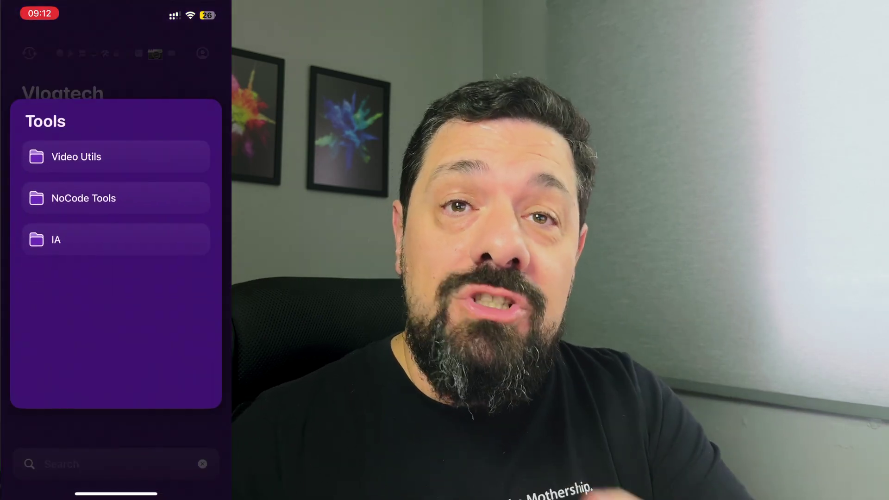
left_click(51, 463)
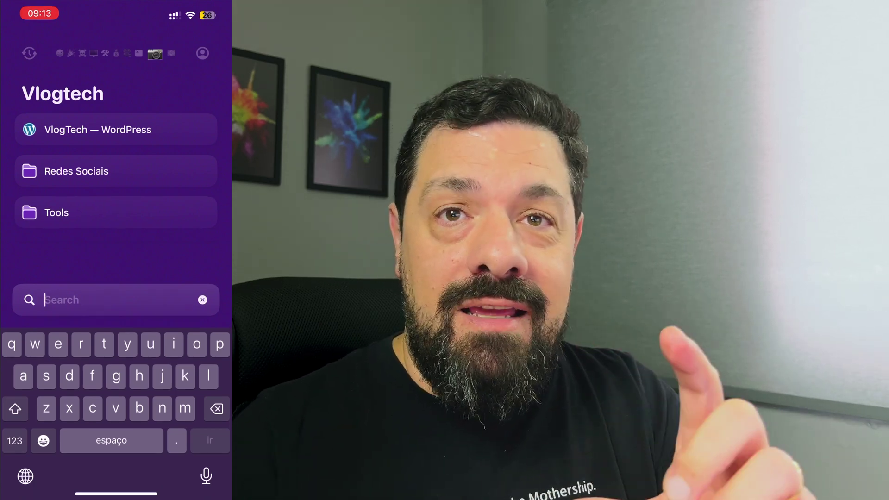
Leave the search, switch to the Personal space and look through its saved tabs and folders.
left_click(166, 53)
left_click(153, 52)
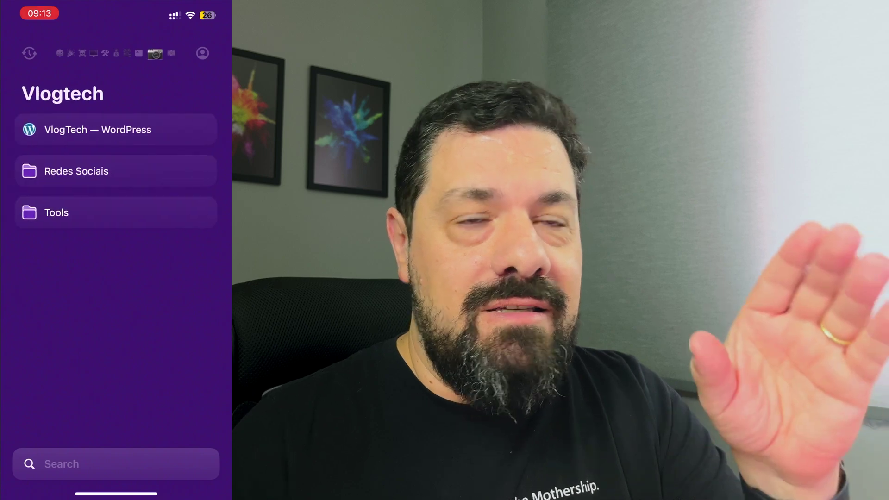
left_click(65, 53)
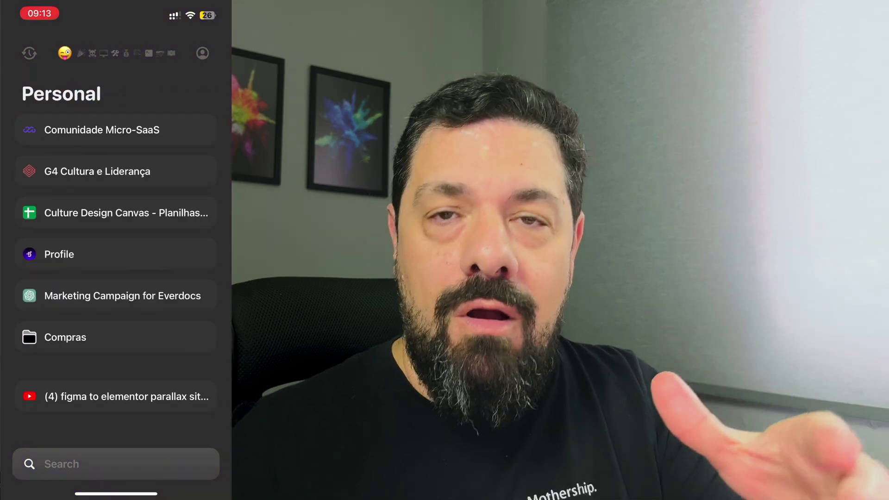
scroll(116, 260, "down", 2)
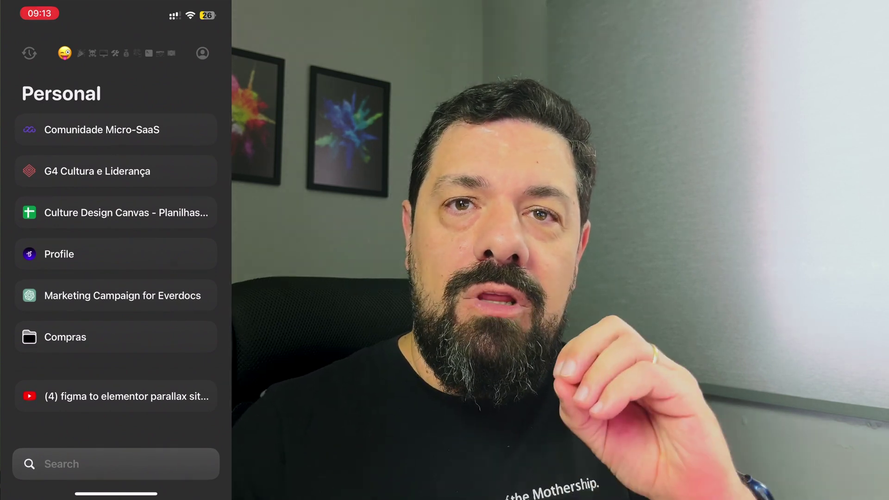
mouse_move(70, 259)
left_mouse_down()
mouse_move(194, 260)
mouse_move(70, 259)
left_mouse_up()
left_click_drag(195, 259, 70, 259)
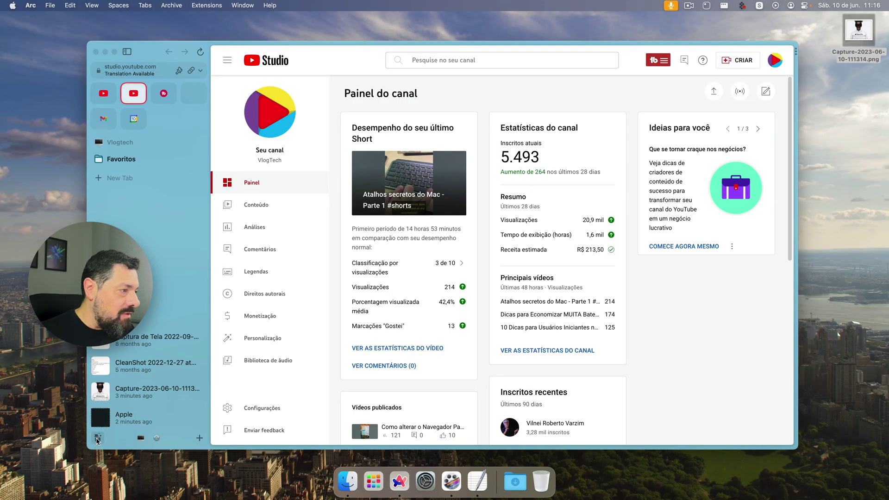
In the desktop Arc browser, open the Library and bring up the invitation for gifting Arc to a friend.
left_click(97, 438)
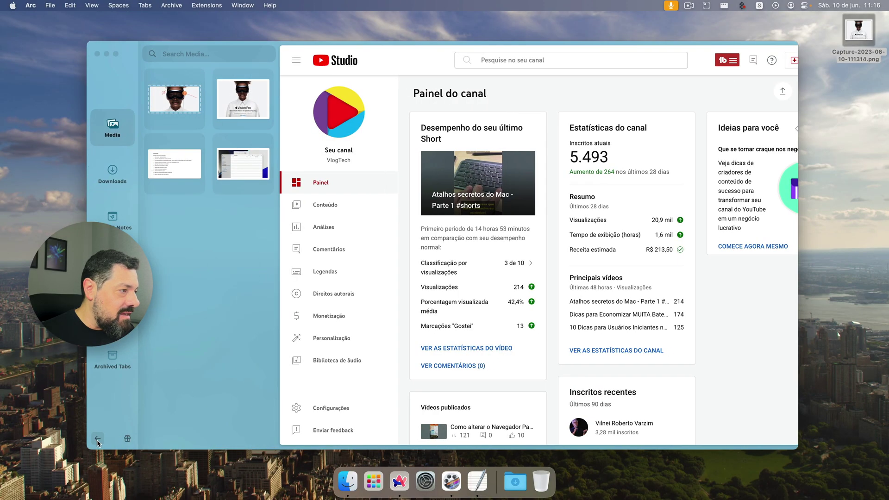
left_click(127, 439)
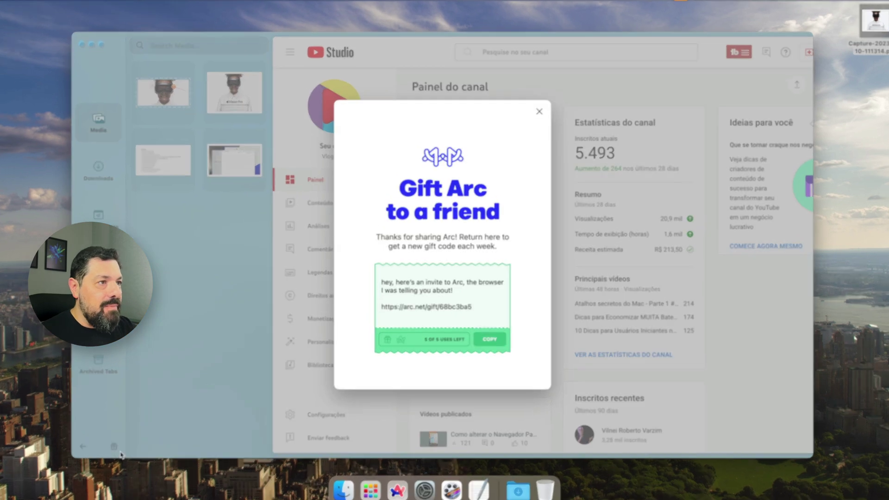